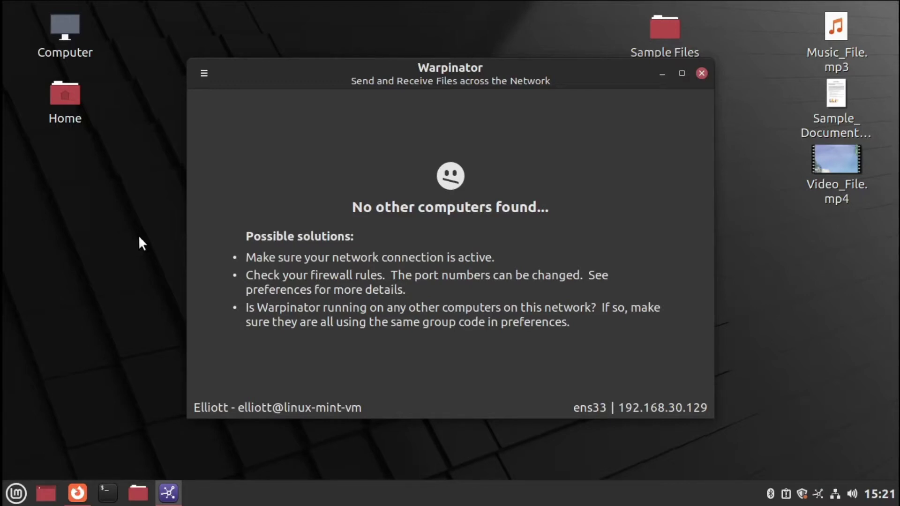
# Step: Bring the FOSSMint article on Warpinator's features to the front in Firefox
pyautogui.click(78, 493)
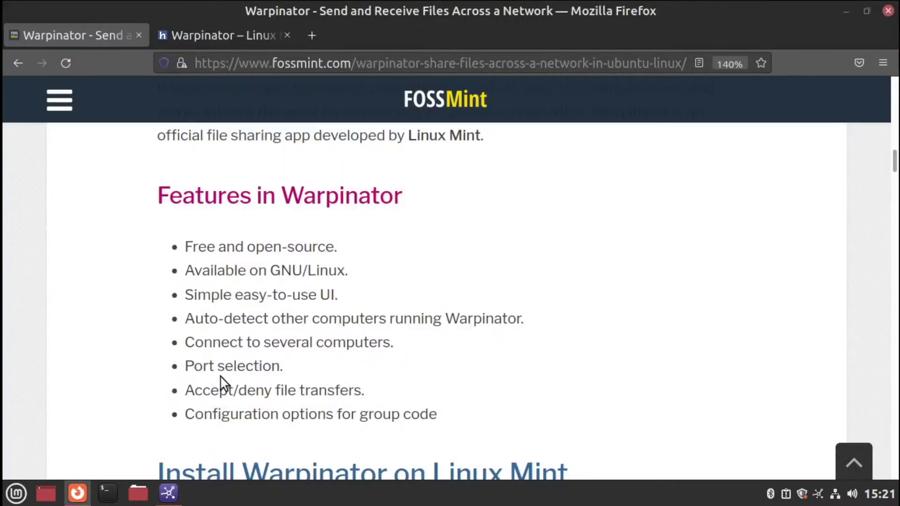
pyautogui.scroll(-2, 222, 384)
pyautogui.scroll(2, 222, 383)
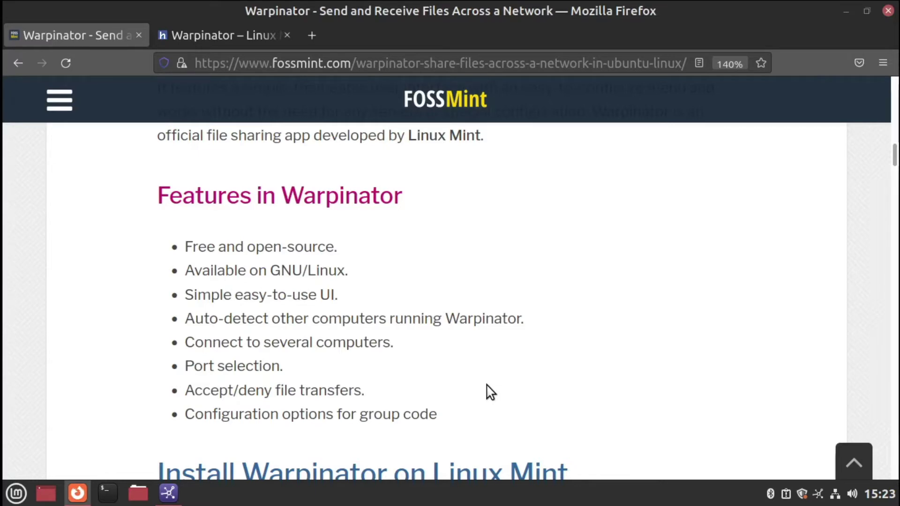
pyautogui.click(850, 11)
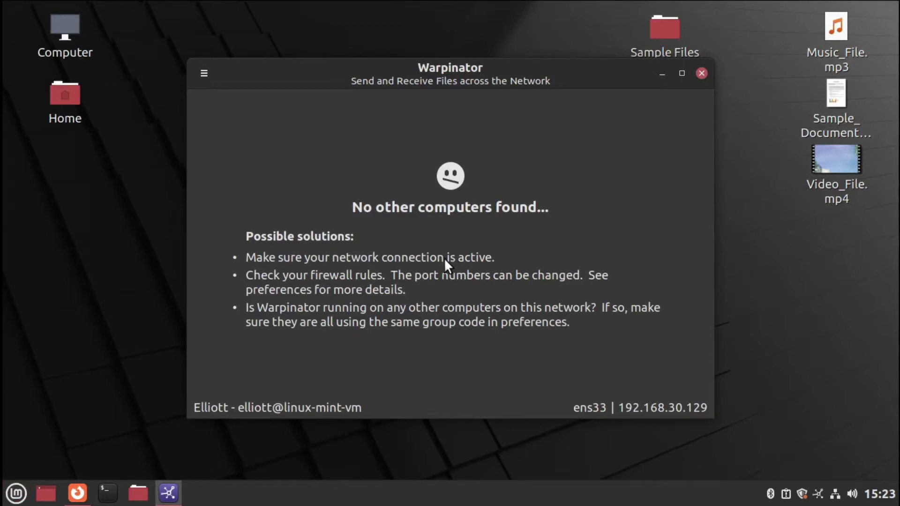
# Step: Bring Warpinator back up by searching 'warpin' in the Mint Menu
pyautogui.click(16, 493)
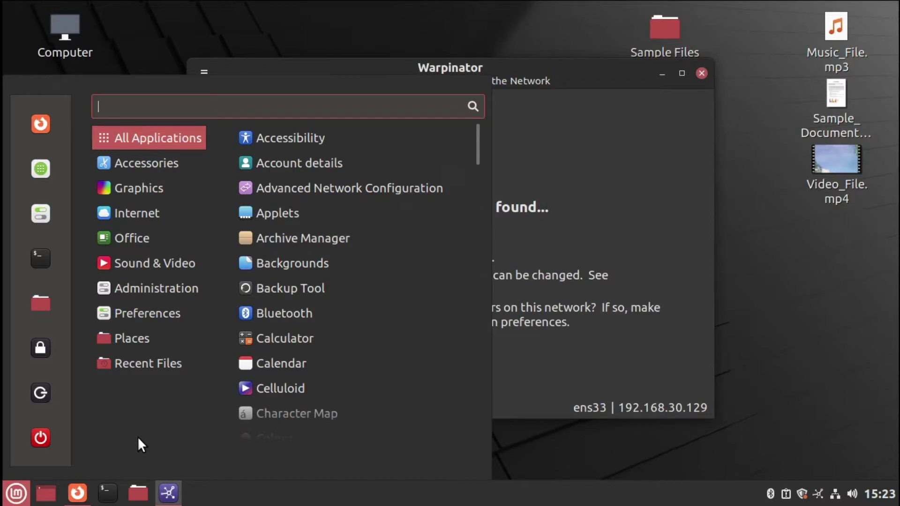
pyautogui.write('warpin')
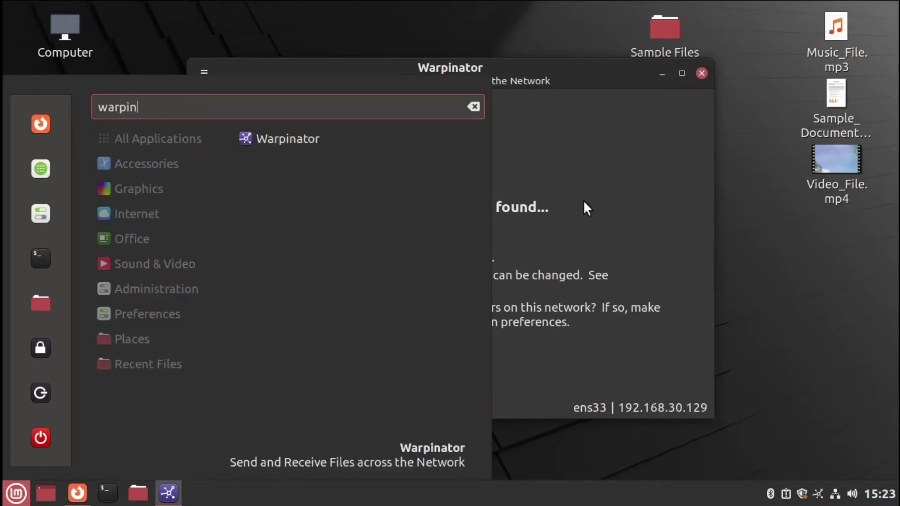
pyautogui.click(640, 193)
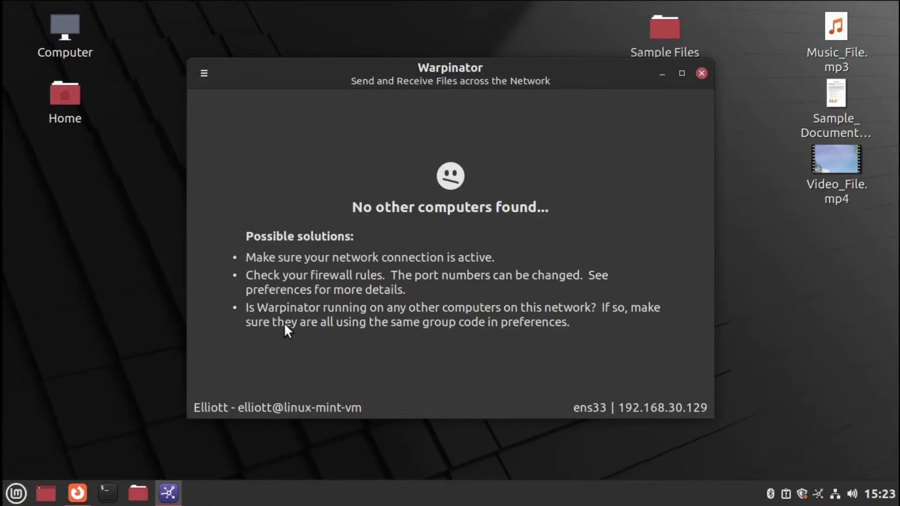
# Step: Launch Software Manager from a 'soft' search in the Mint Menu
pyautogui.click(16, 492)
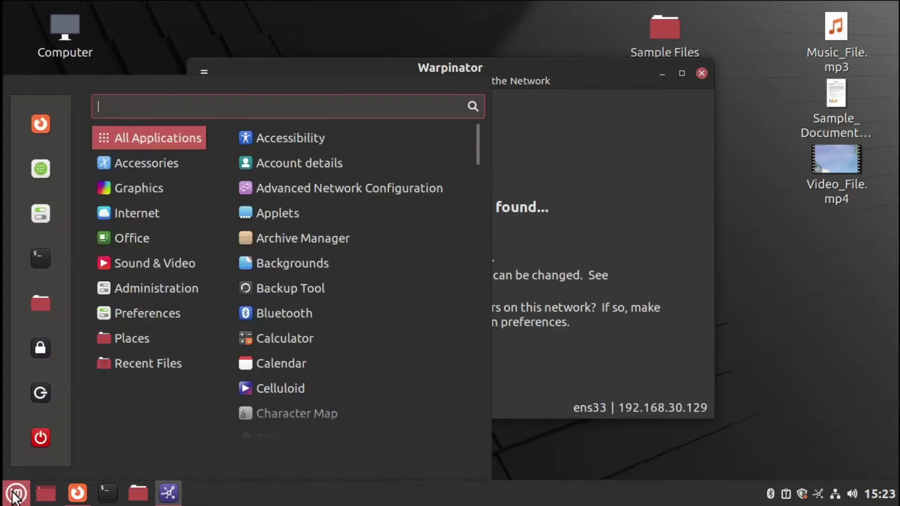
pyautogui.write('soft')
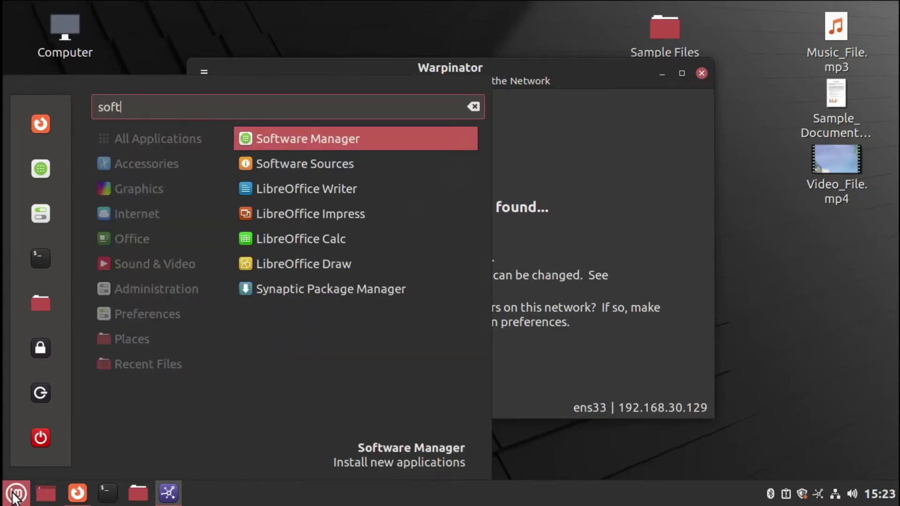
pyautogui.press('Return')
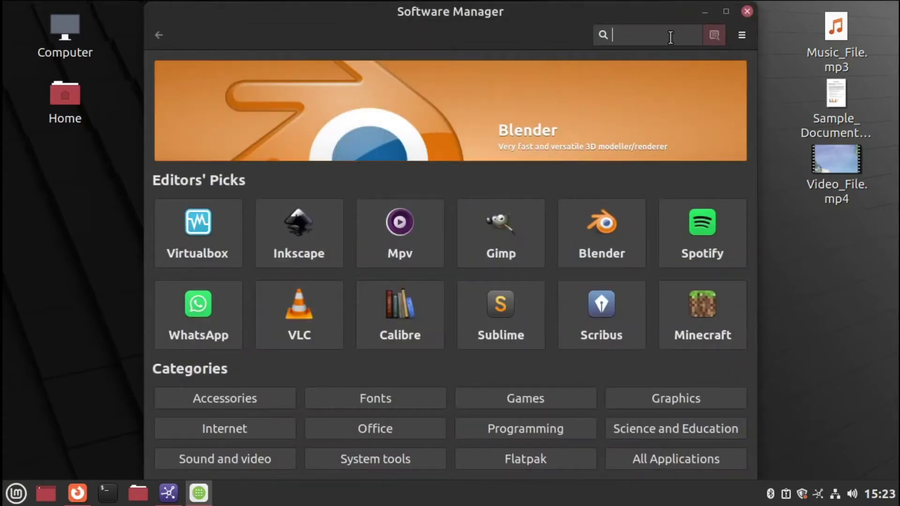
# Step: Search 'warpin' in Software Manager, confirm Warpinator is installed, then close the store
pyautogui.write('warpin')
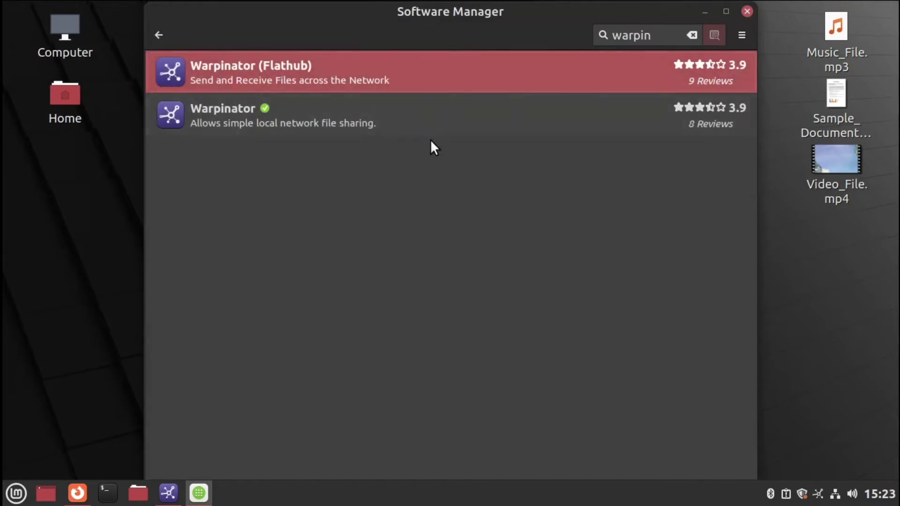
pyautogui.click(419, 124)
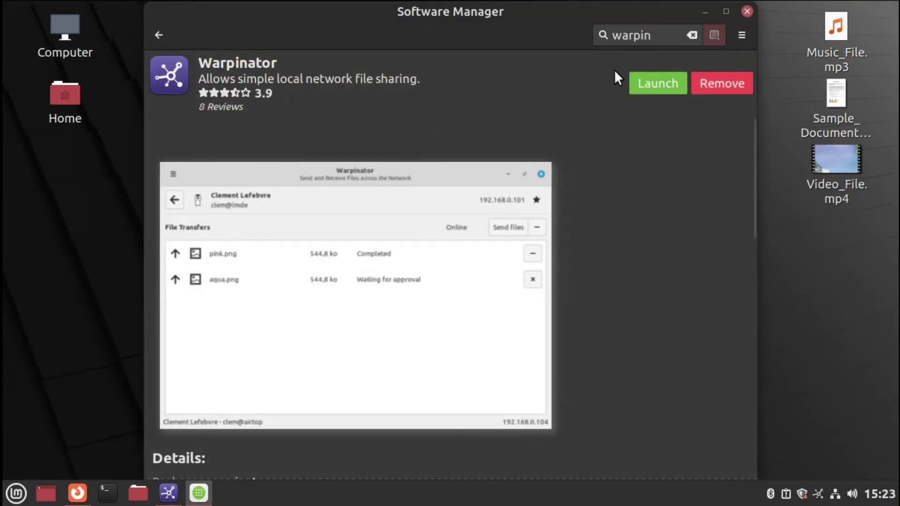
pyautogui.click(746, 10)
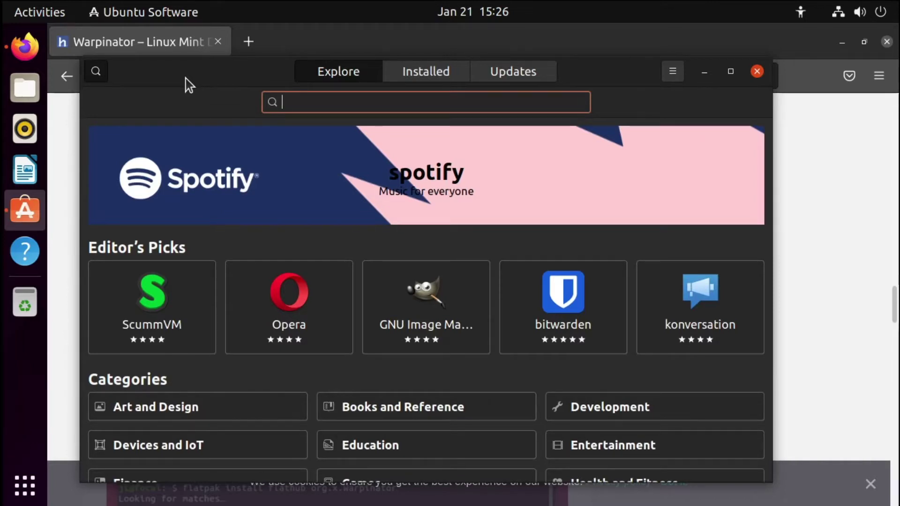
# Step: Search Ubuntu Software for 'warpinator', find no application, close it, and open a Terminal
pyautogui.write('warp')
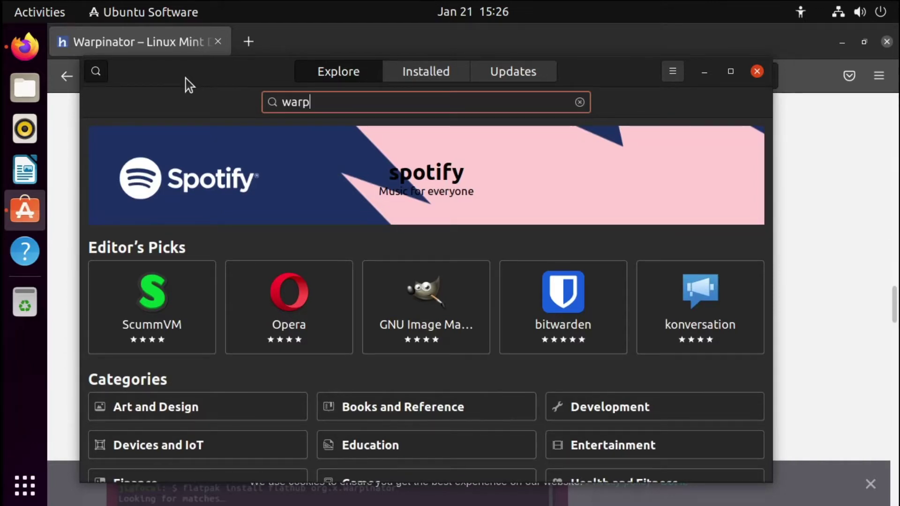
pyautogui.write('inator')
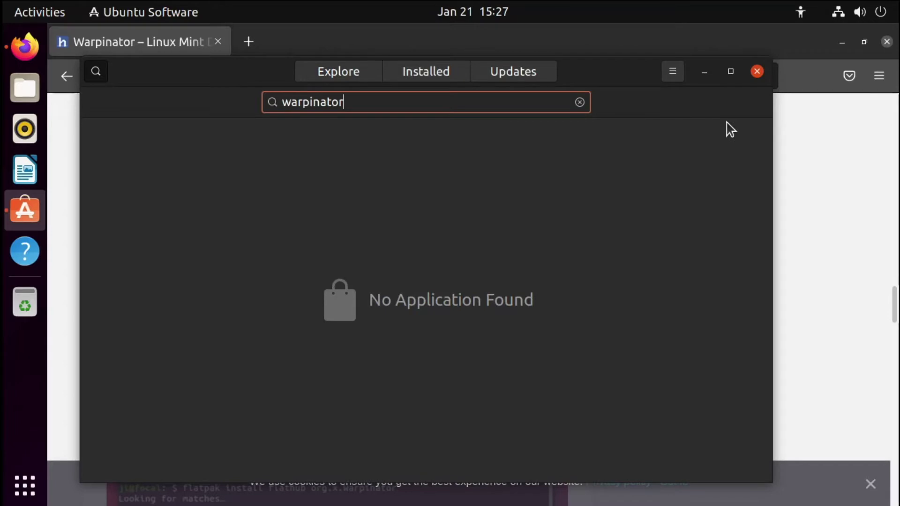
pyautogui.click(758, 72)
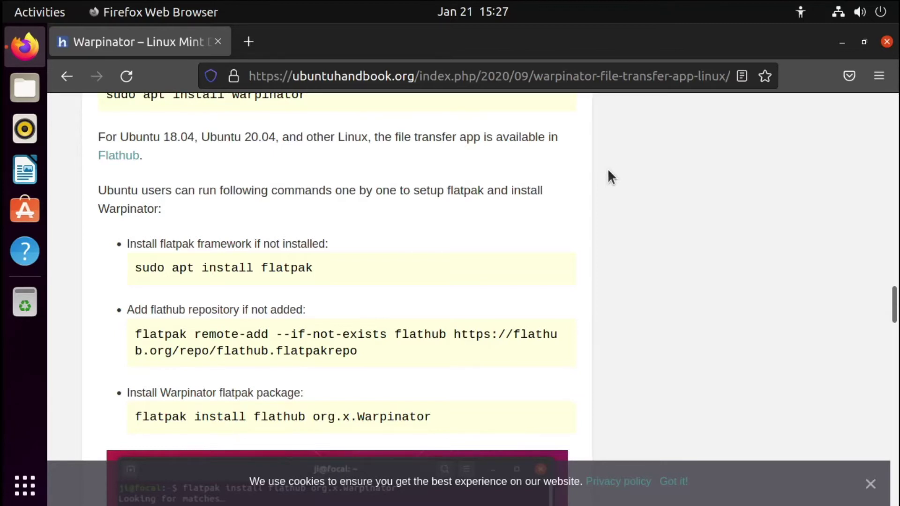
pyautogui.hotkey('ctrl', 'alt', 't')
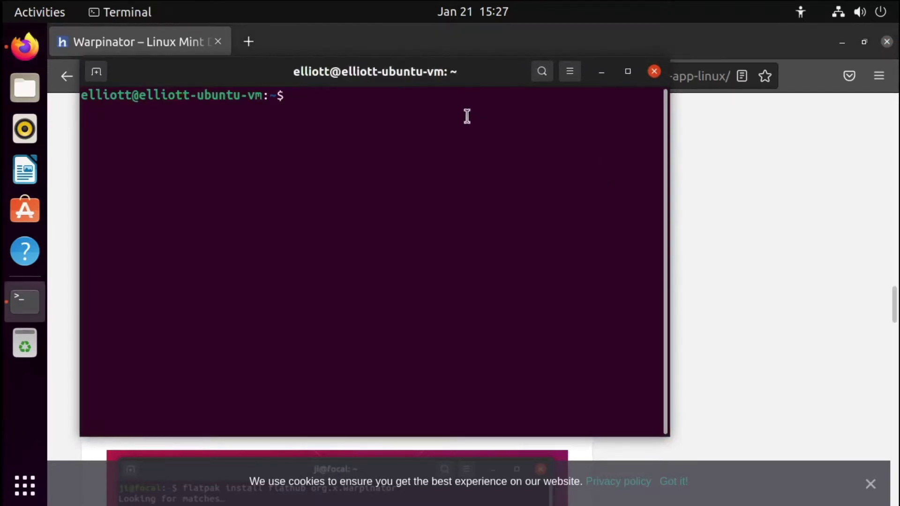
# Step: Install flatpak with 'sudo apt install flatpak', entering the password and confirming with y
pyautogui.moveTo(474, 74); pyautogui.dragTo(708, 138)
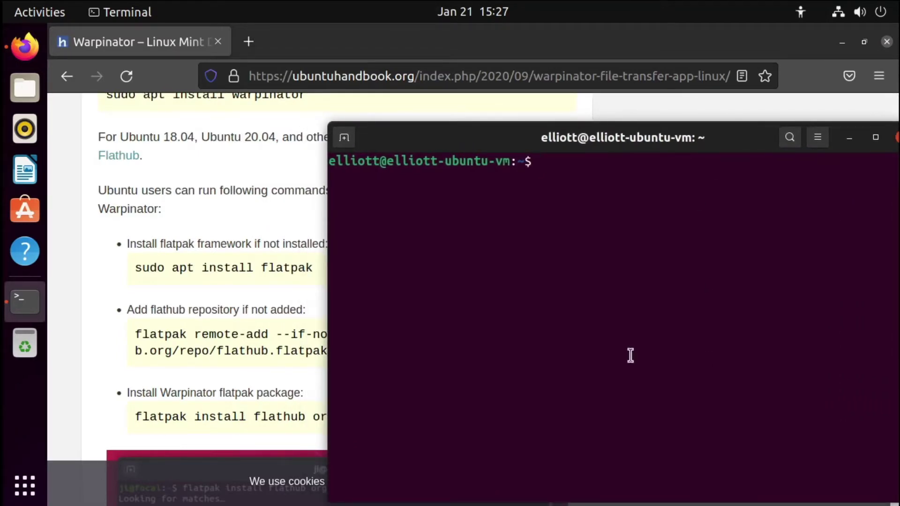
pyautogui.write('sudo apt install ')
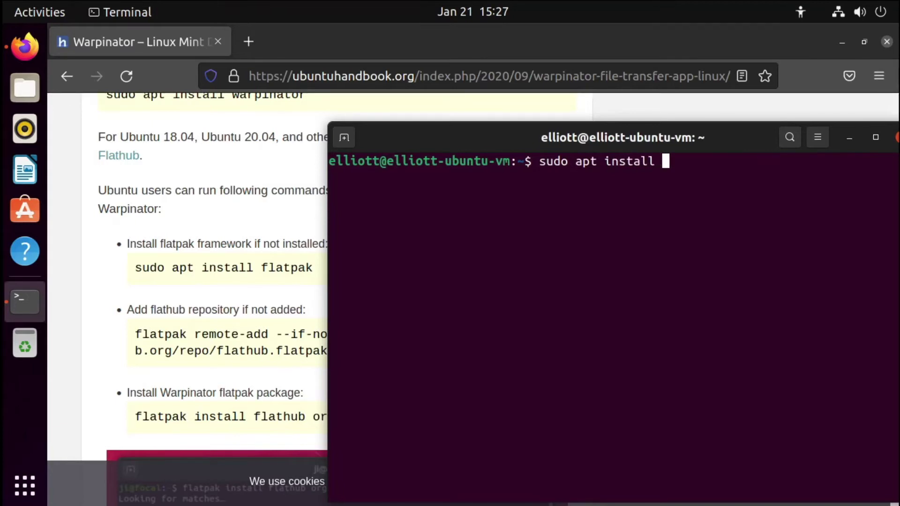
pyautogui.write('flatpak')
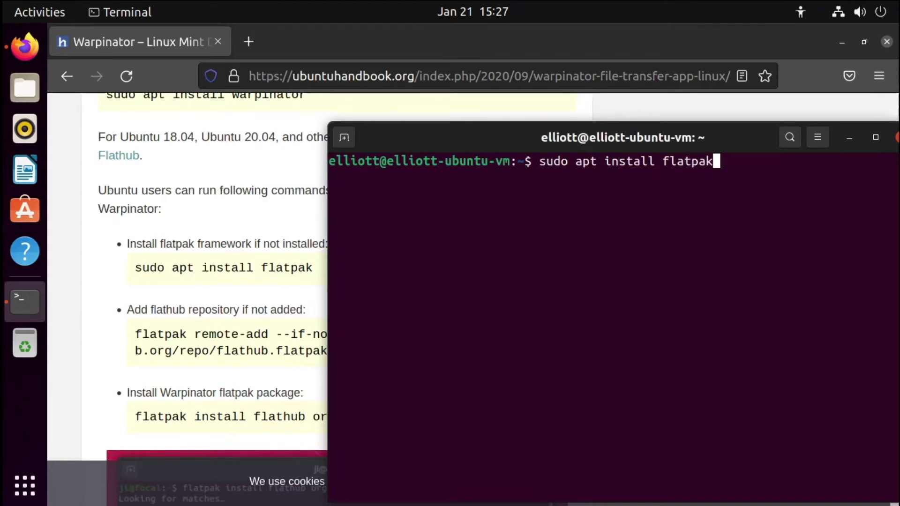
pyautogui.press('Return')
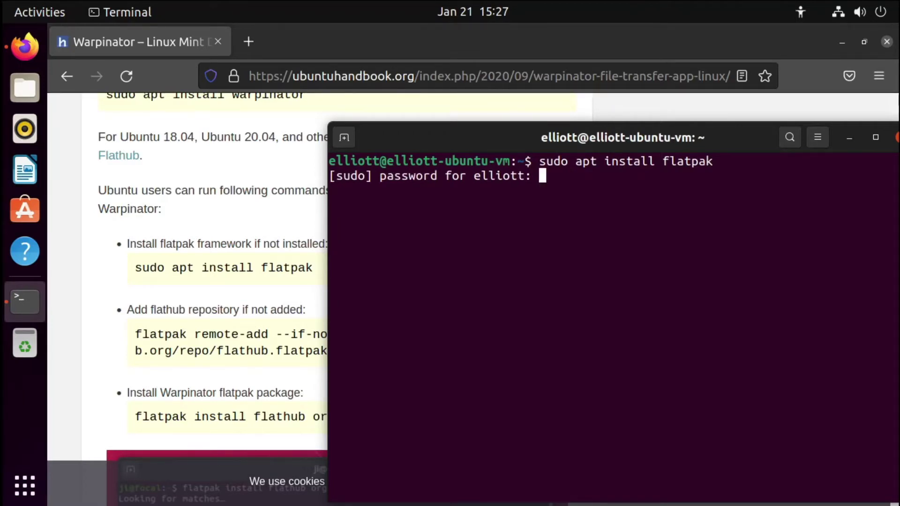
pyautogui.press('Return')
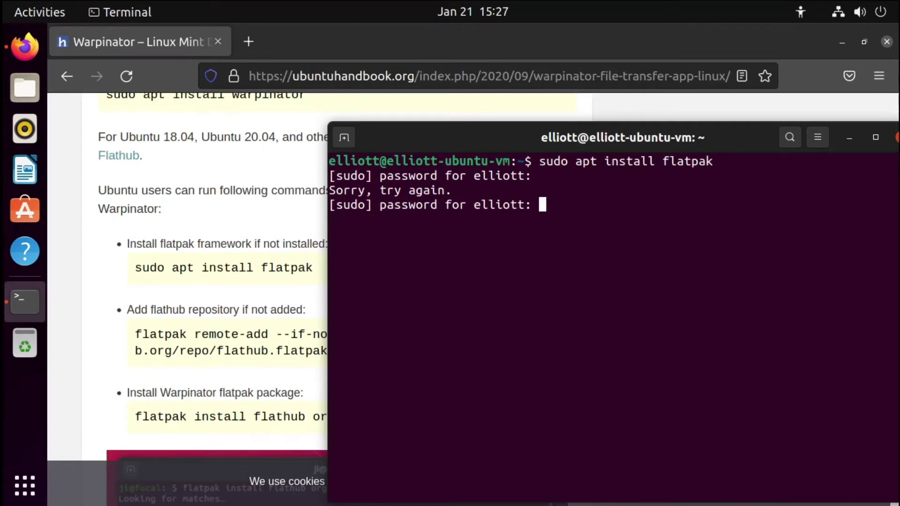
pyautogui.press('Return')
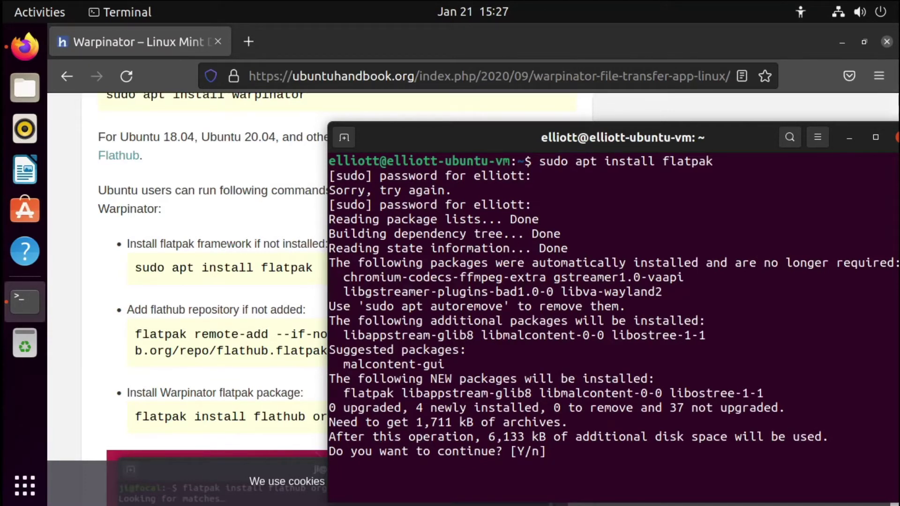
pyautogui.write('y')
pyautogui.press('Return')
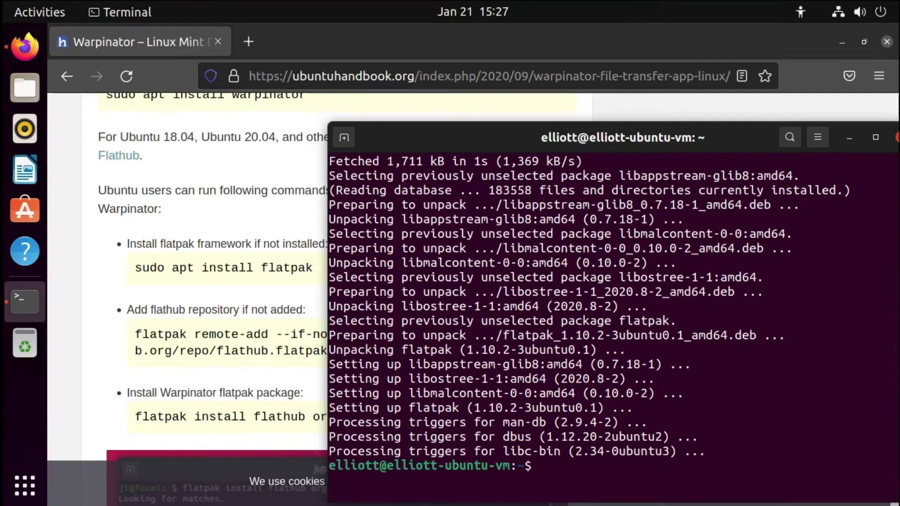
pyautogui.click(232, 373)
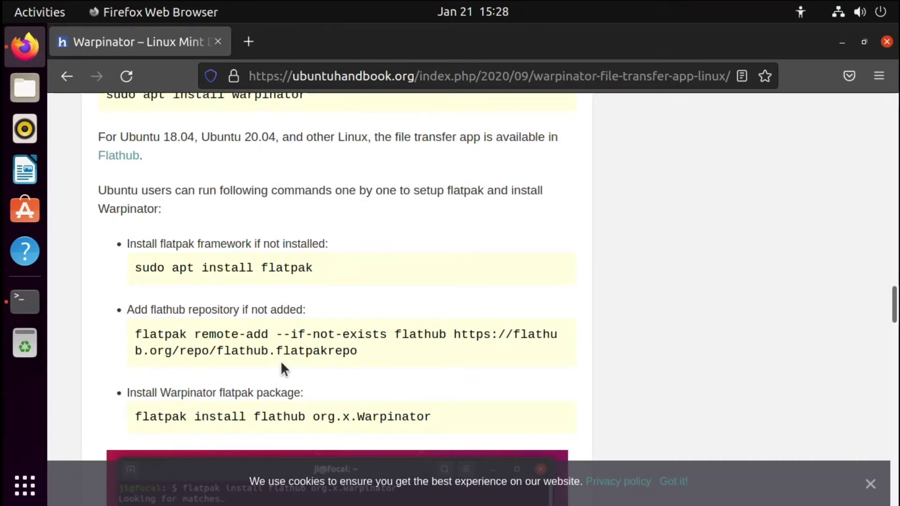
# Step: Run the guide's flatpak remote-add command for Flathub in Terminal and authenticate with the password
pyautogui.moveTo(135, 331); pyautogui.dragTo(461, 357)
pyautogui.hotkey('ctrl', 'c')
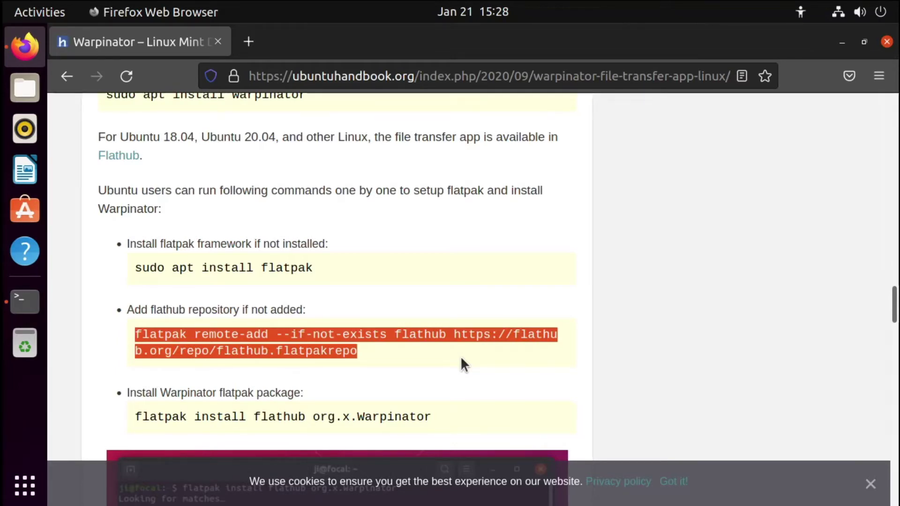
pyautogui.hotkey('alt', 'Tab')
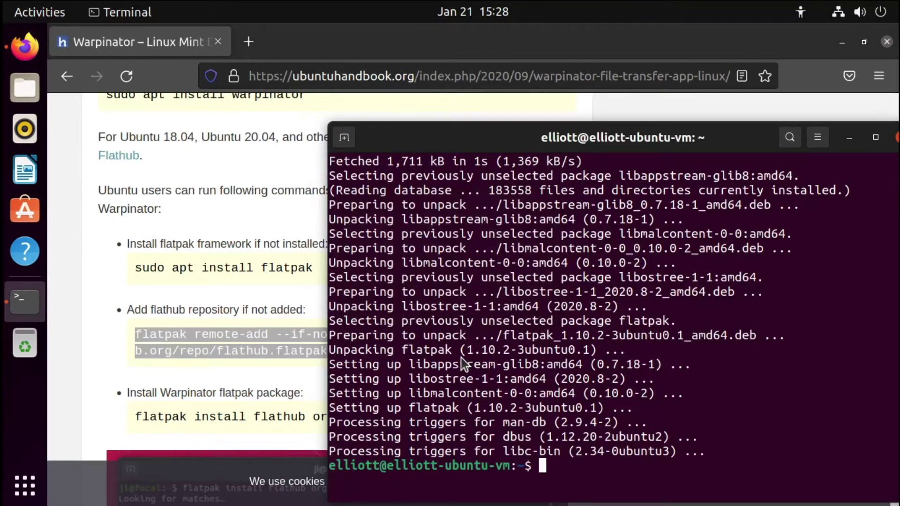
pyautogui.hotkey('ctrl', 'shift', 'v')
pyautogui.press('Return')
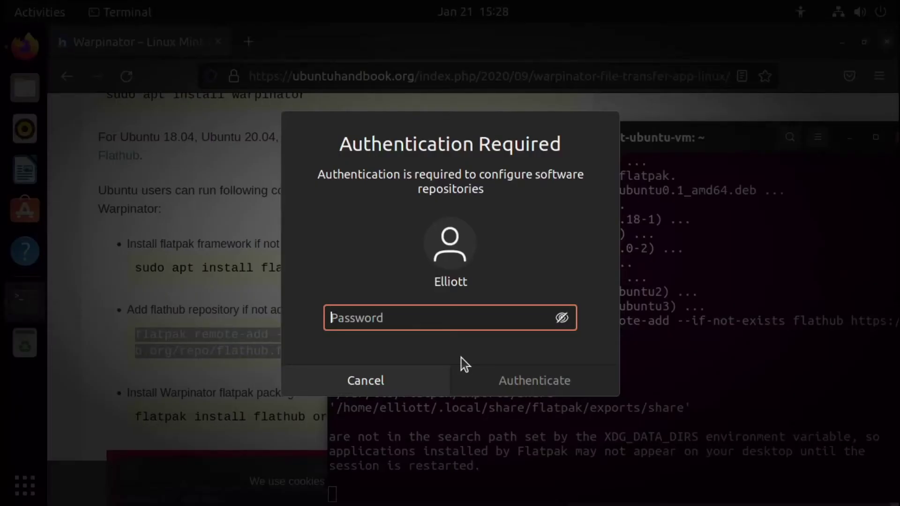
pyautogui.write('••••••••')
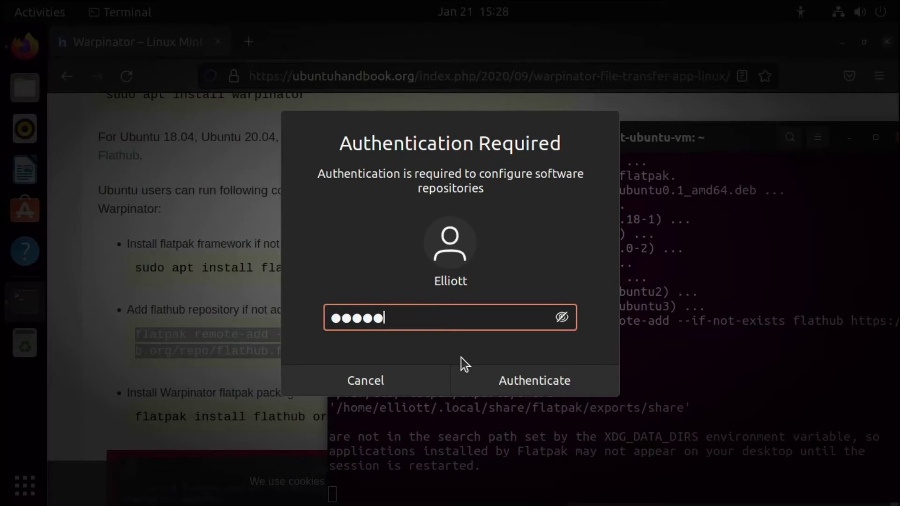
pyautogui.write('••')
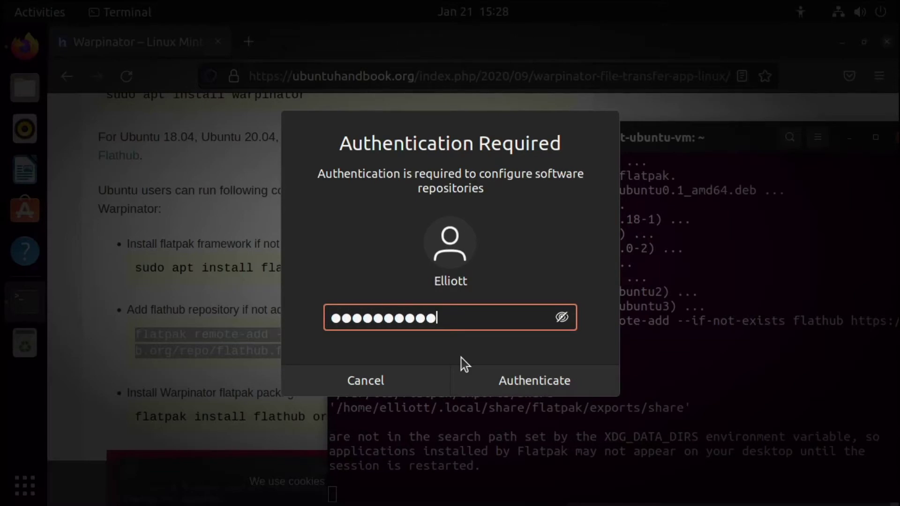
pyautogui.write('•••')
pyautogui.press('Return')
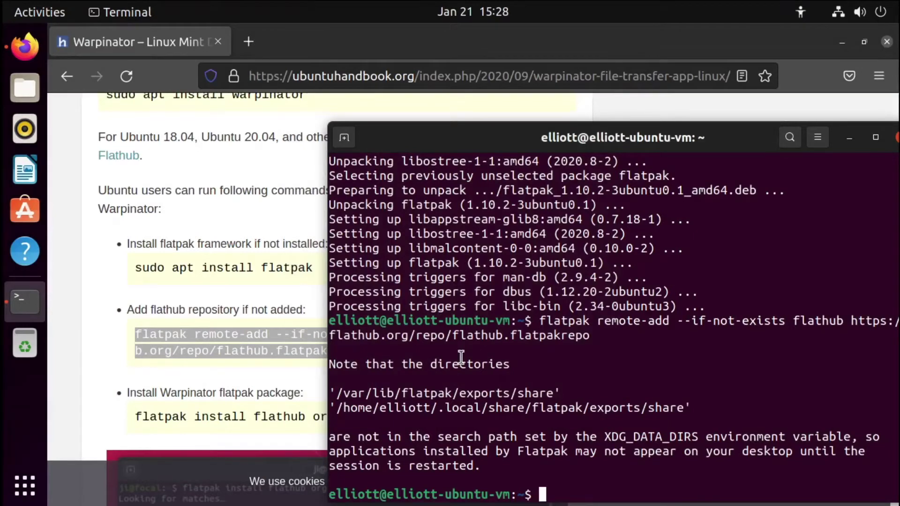
pyautogui.scroll(-2, 206, 346)
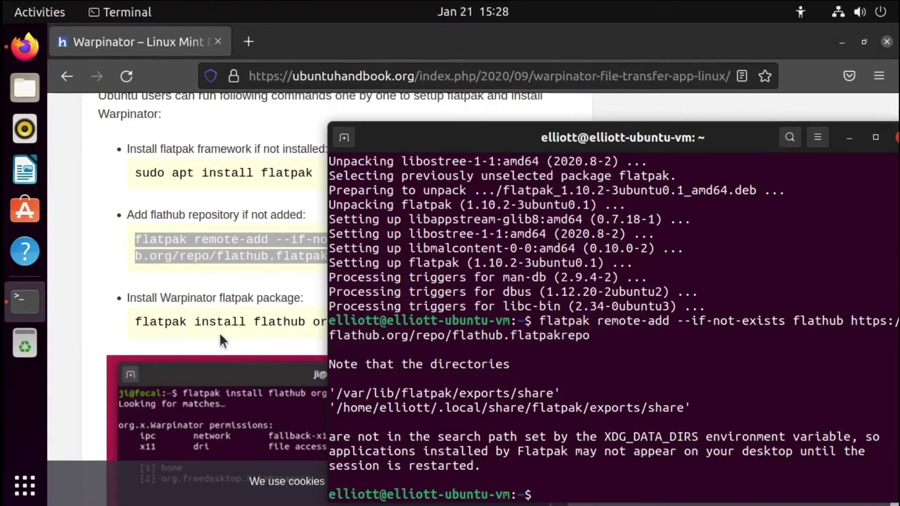
# Step: Copy 'flatpak install flathub org.x.Warpinator' from the guide and run it in Terminal
pyautogui.click(220, 331)
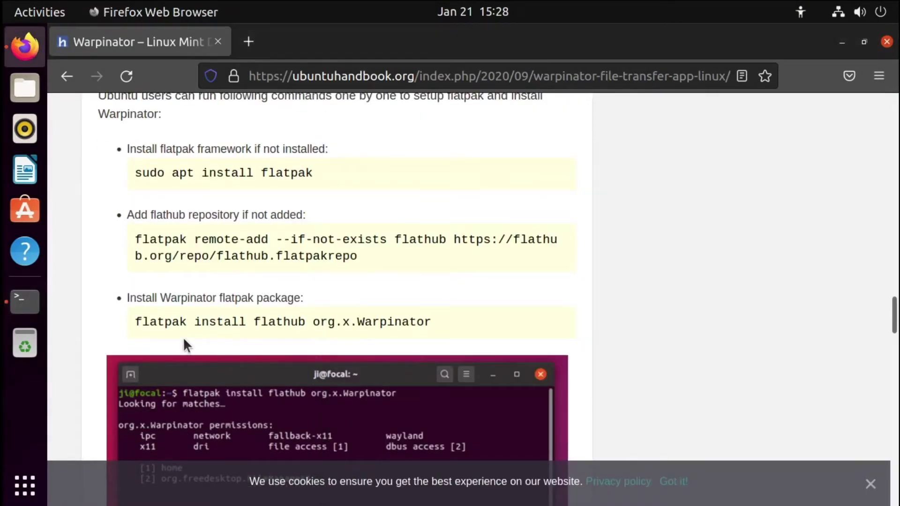
pyautogui.moveTo(137, 325); pyautogui.dragTo(474, 325)
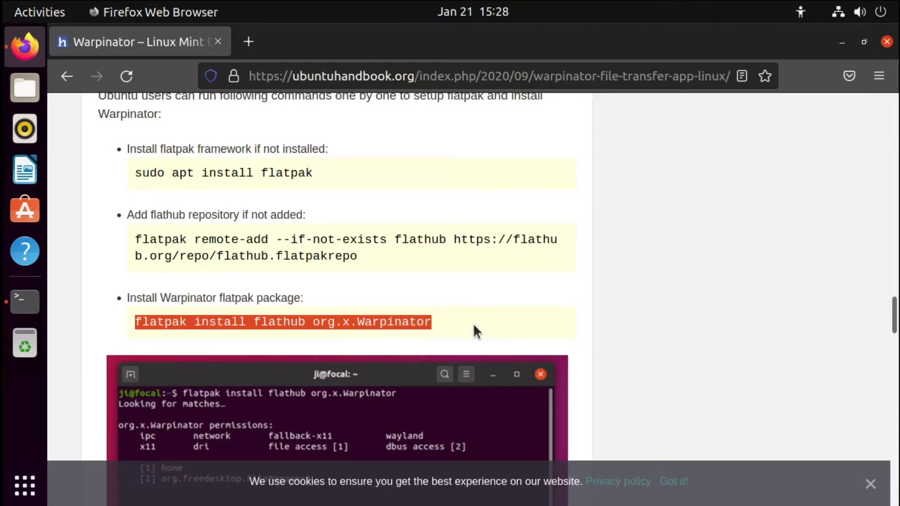
pyautogui.hotkey('ctrl', 'c')
pyautogui.hotkey('alt', 'Tab')
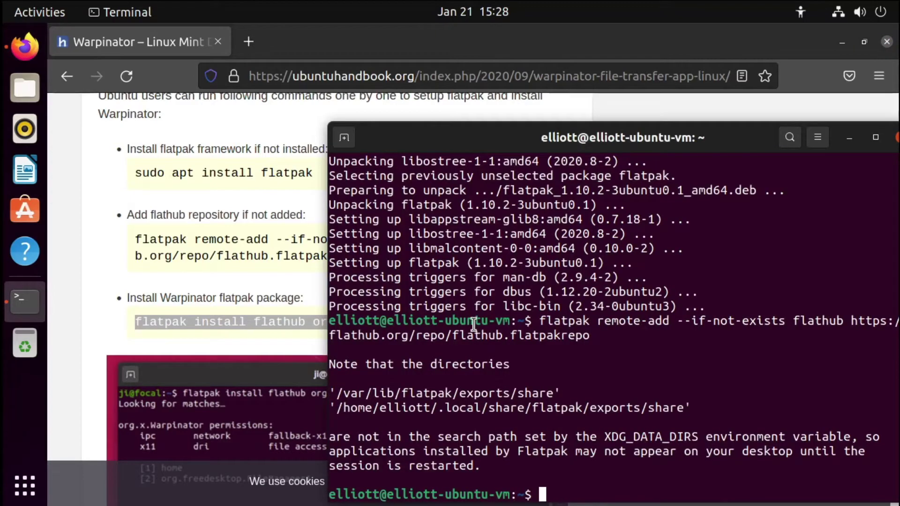
pyautogui.hotkey('ctrl', 'shift', 'v')
pyautogui.press('Return')
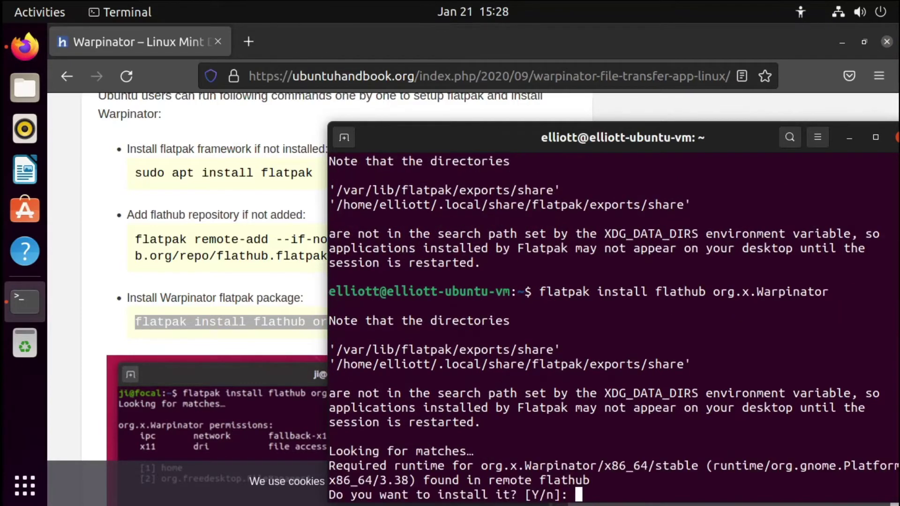
# Step: Answer y to both prompts so Warpinator and its runtimes finish installing
pyautogui.write('y')
pyautogui.press('Return')
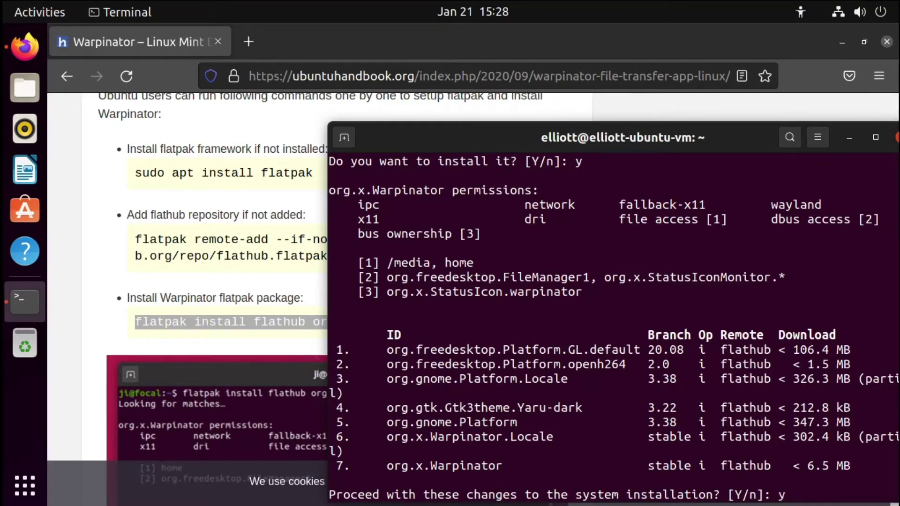
pyautogui.write('y')
pyautogui.press('Return')
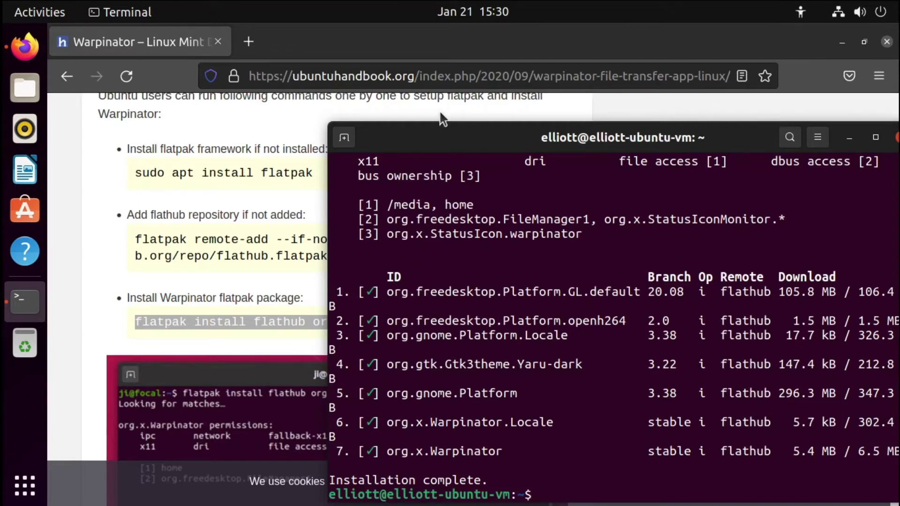
pyautogui.moveTo(441, 149); pyautogui.dragTo(408, 143)
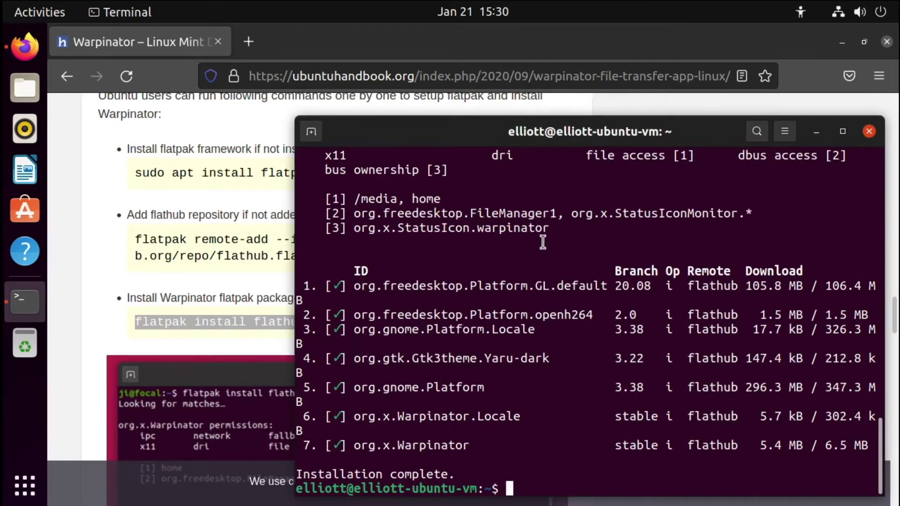
pyautogui.click(42, 17)
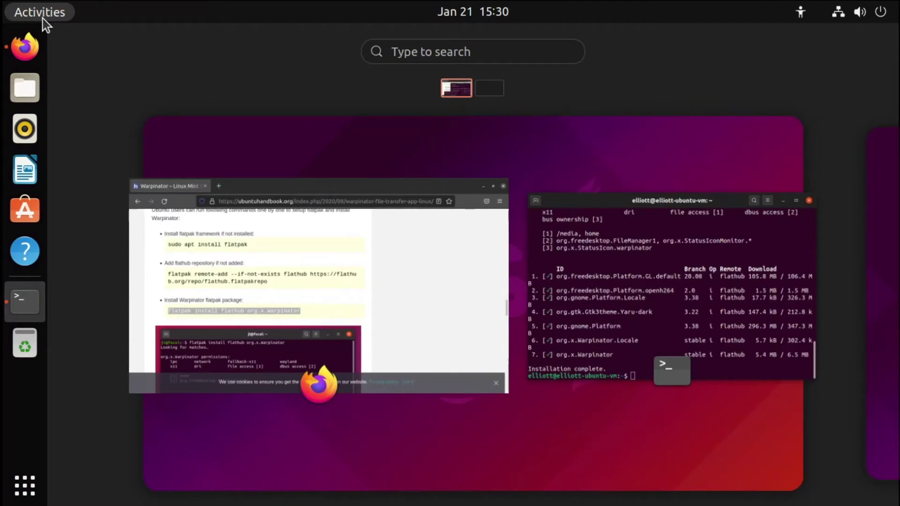
# Step: Launch Warpinator on Ubuntu from a 'warpi' application search, then switch to the Linux Mint VM
pyautogui.write('warpi')
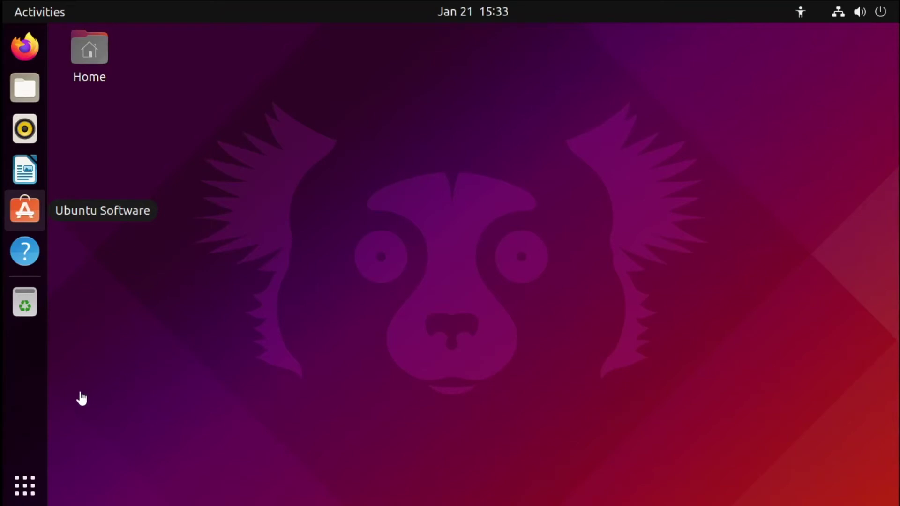
pyautogui.click(21, 494)
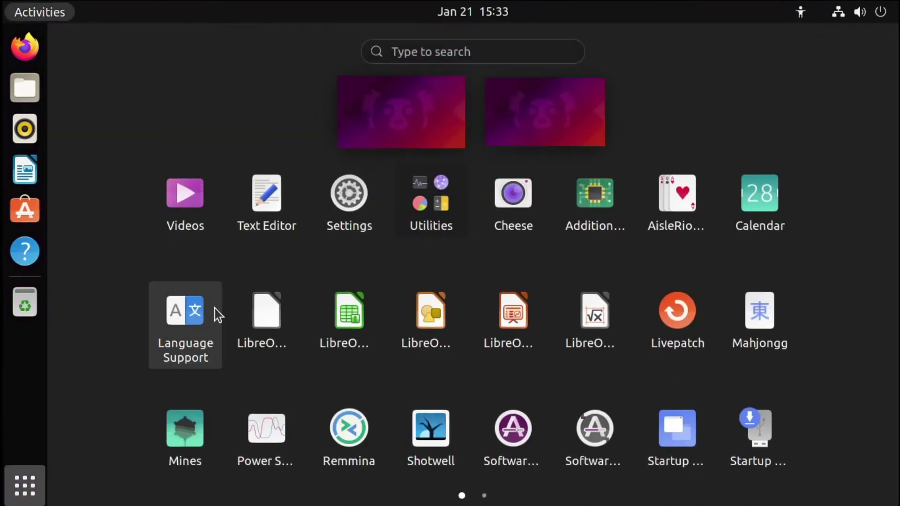
pyautogui.write('warpi')
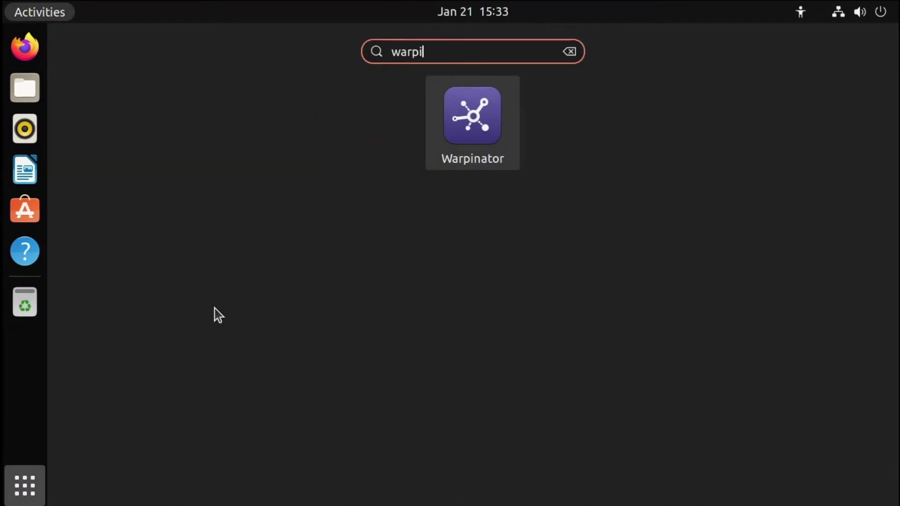
pyautogui.click(487, 132)
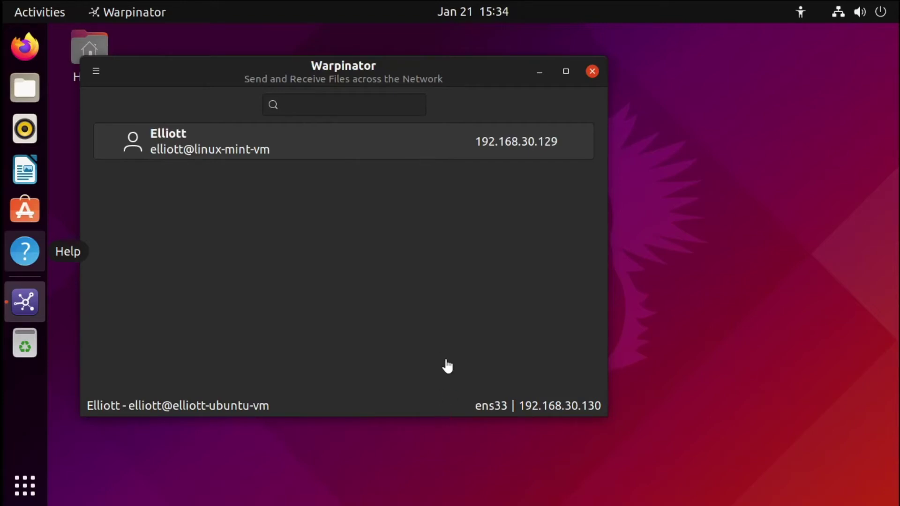
pyautogui.hotkey('alt', 'Tab')
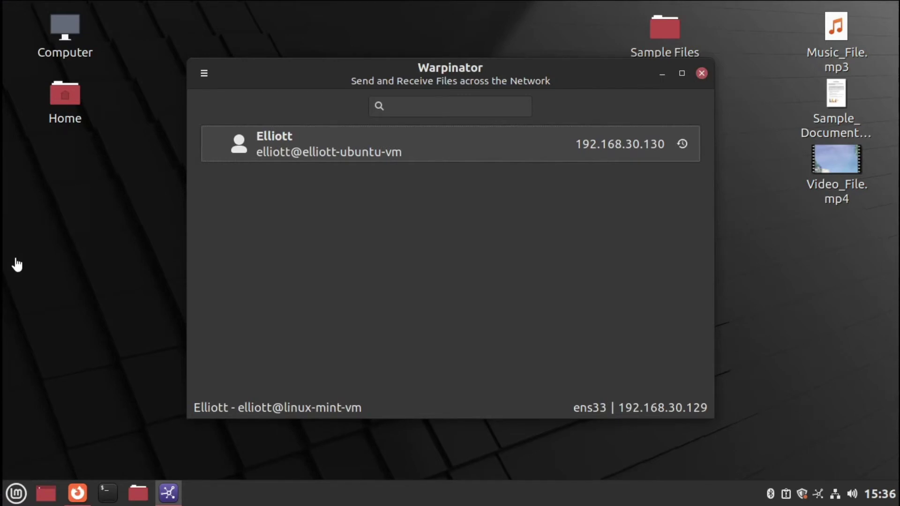
# Step: Open Warpinator's Preferences from the main menu and list the received-files folder choices
pyautogui.click(205, 75)
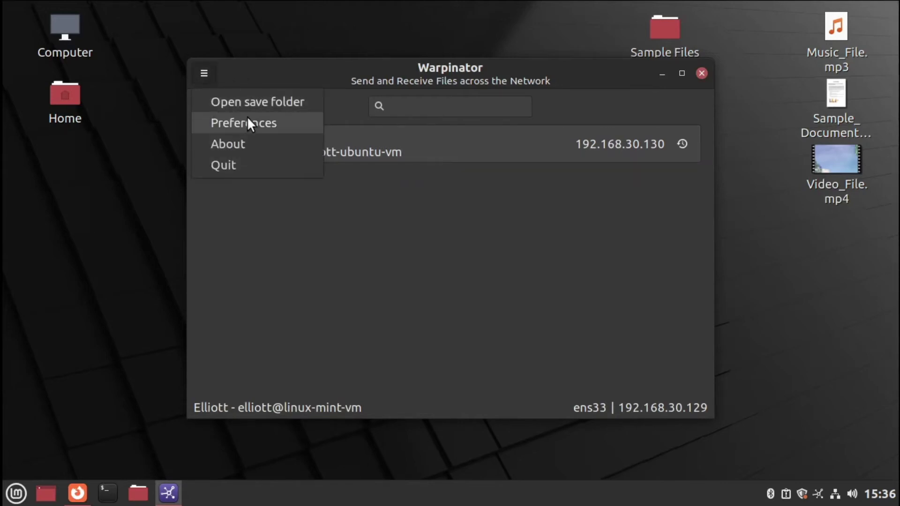
pyautogui.click(257, 123)
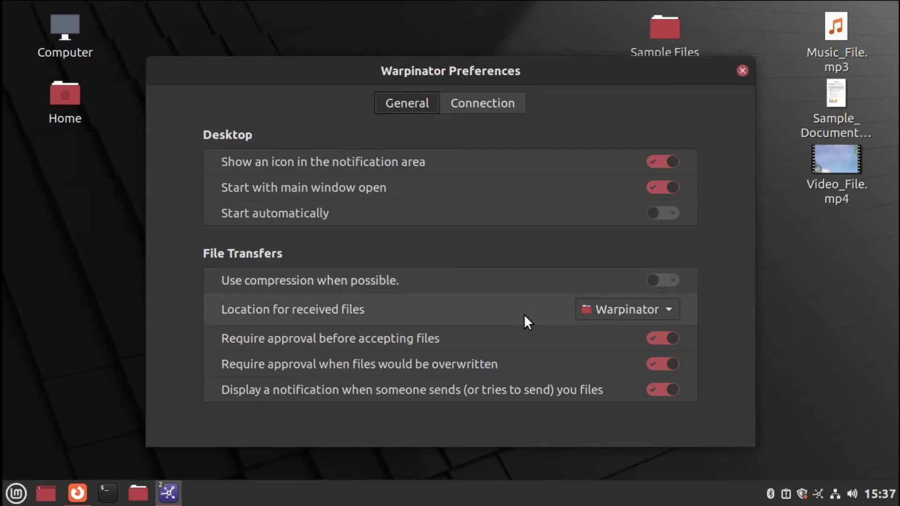
pyautogui.click(666, 315)
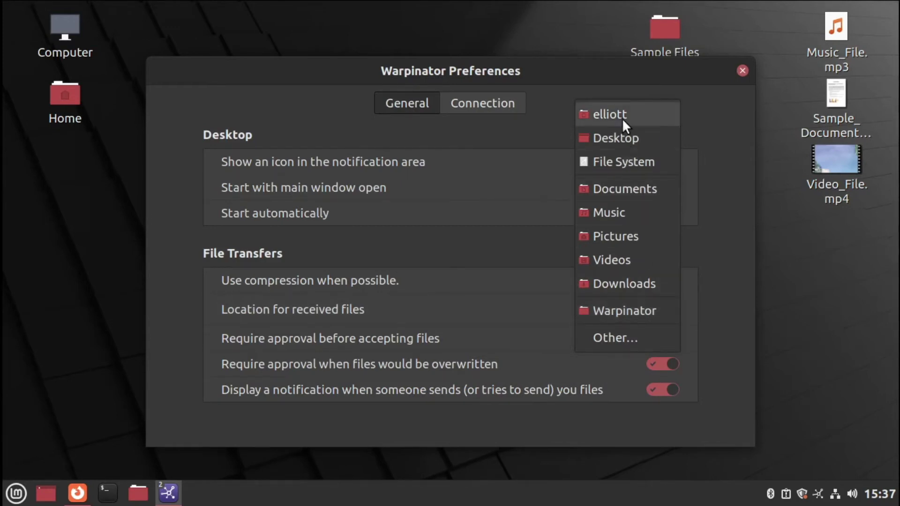
pyautogui.click(428, 240)
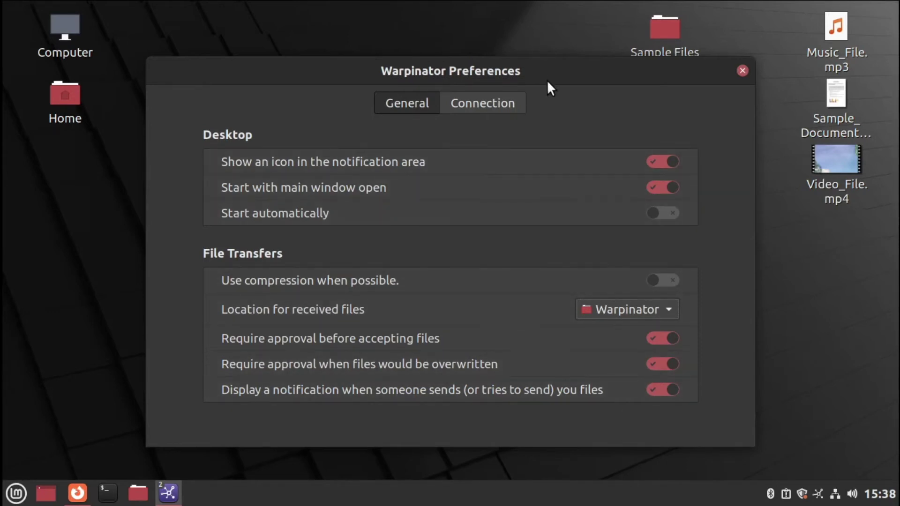
pyautogui.click(491, 98)
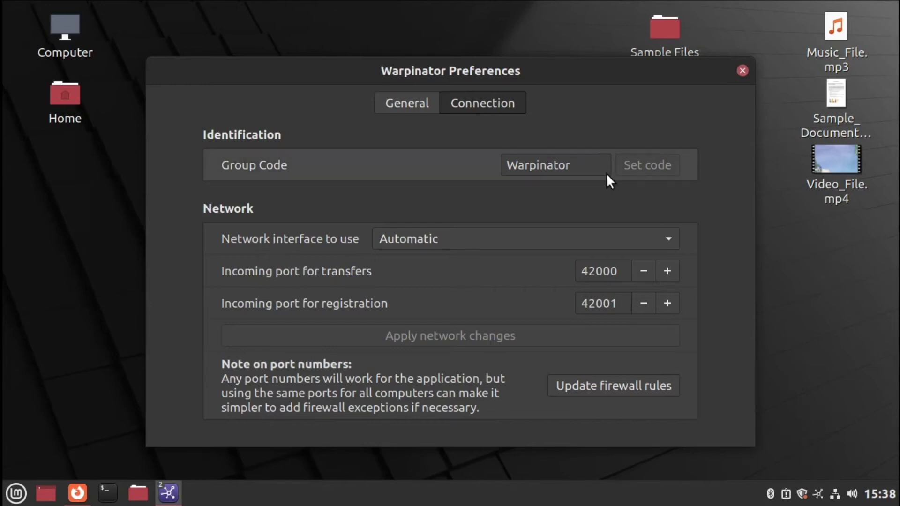
# Step: Reposition the Preferences window and select the 'Warpinator' group code on the Connection settings
pyautogui.moveTo(589, 167)
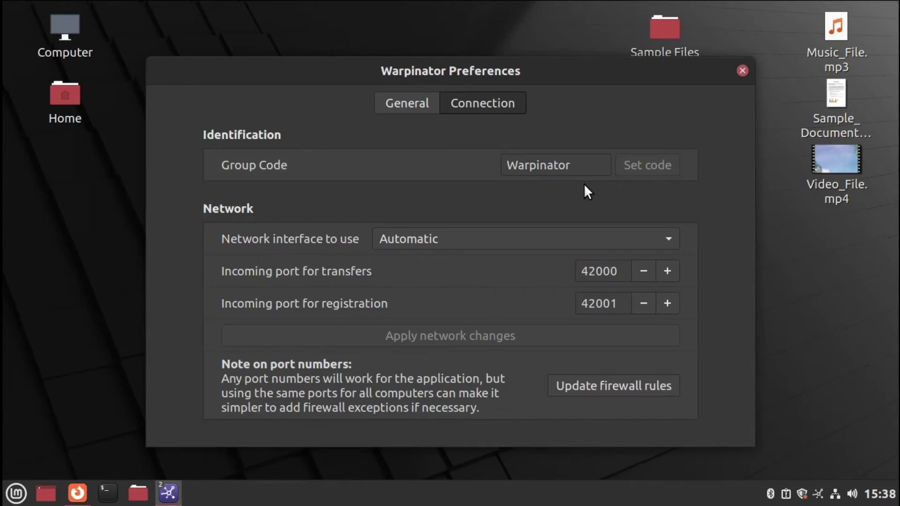
pyautogui.moveTo(570, 69); pyautogui.dragTo(602, 84)
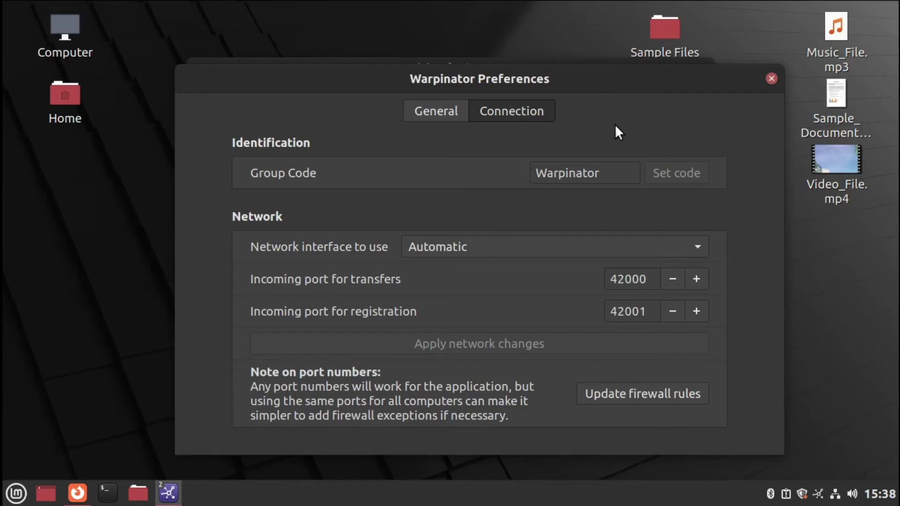
pyautogui.moveTo(610, 173); pyautogui.dragTo(523, 175)
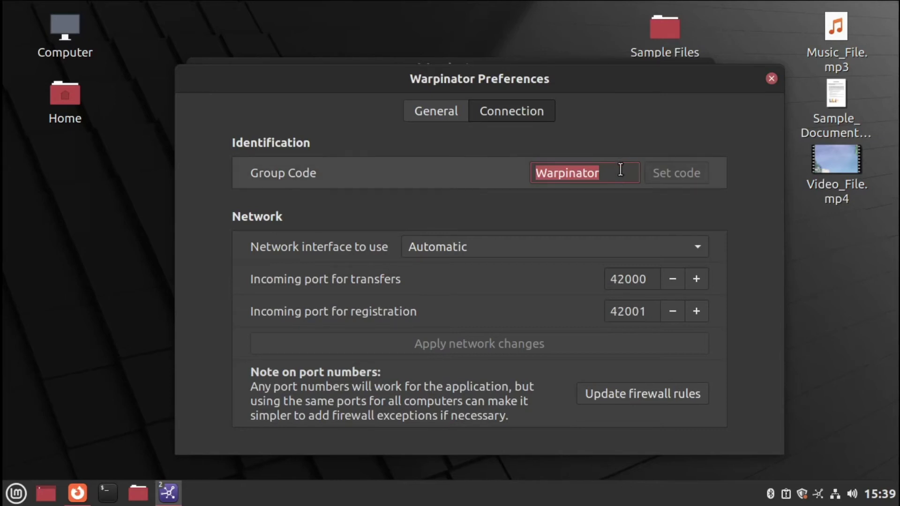
pyautogui.moveTo(650, 79); pyautogui.dragTo(609, 194)
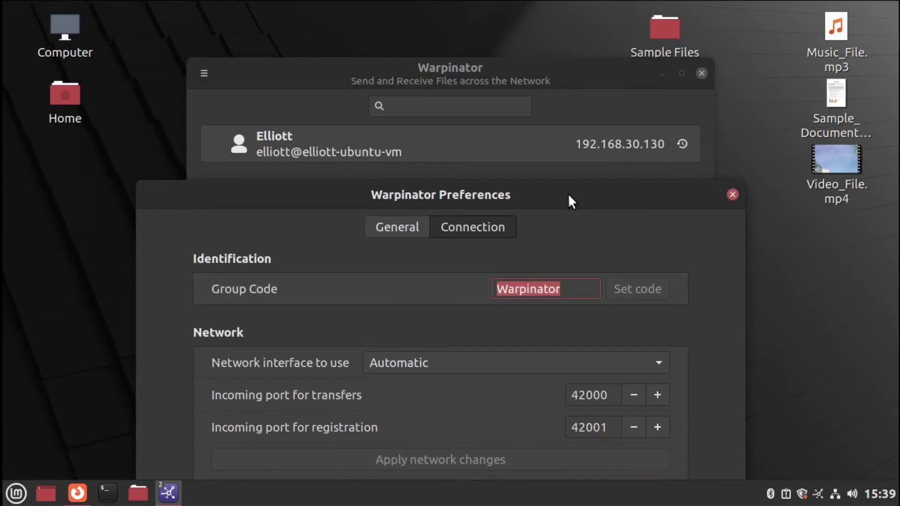
pyautogui.moveTo(578, 192); pyautogui.dragTo(580, 83)
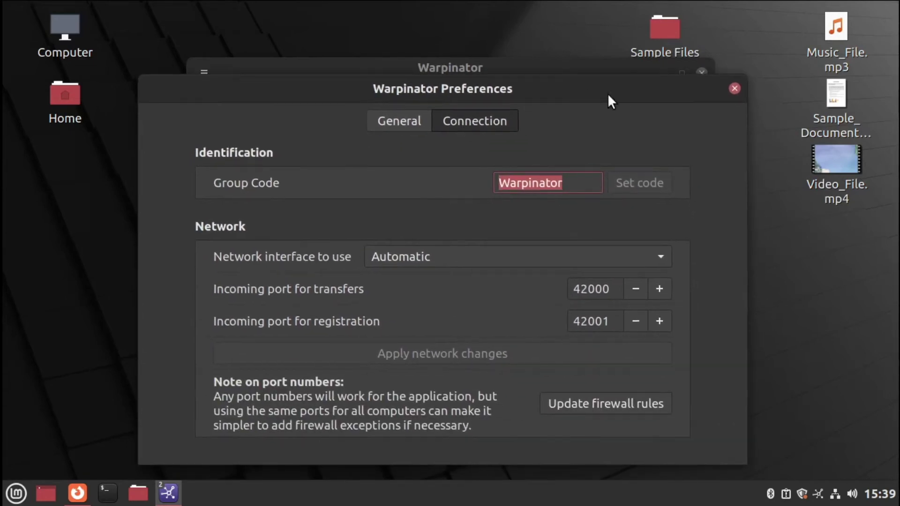
# Step: Close Preferences, preview Video_File.mp4, Sample_Document.odt and Music_File.mp3, then open the Ubuntu peer's transfer page
pyautogui.click(734, 88)
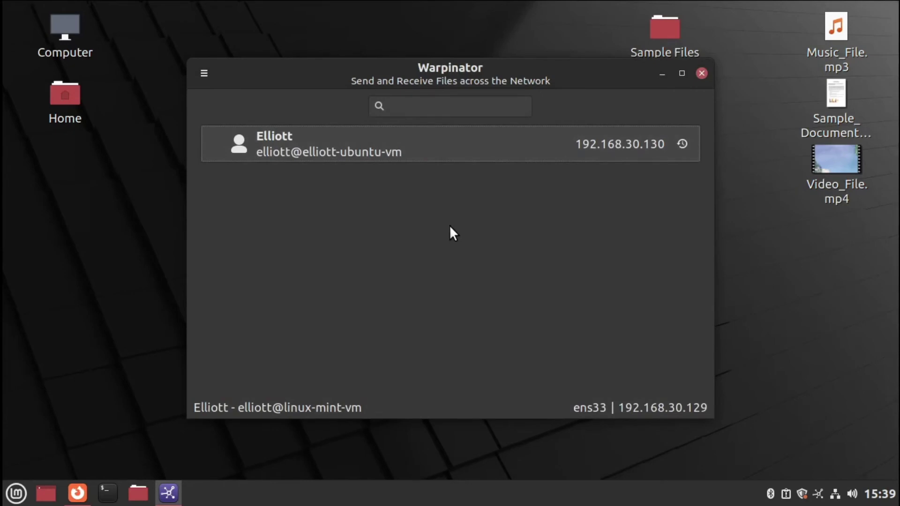
pyautogui.doubleClick(839, 171)
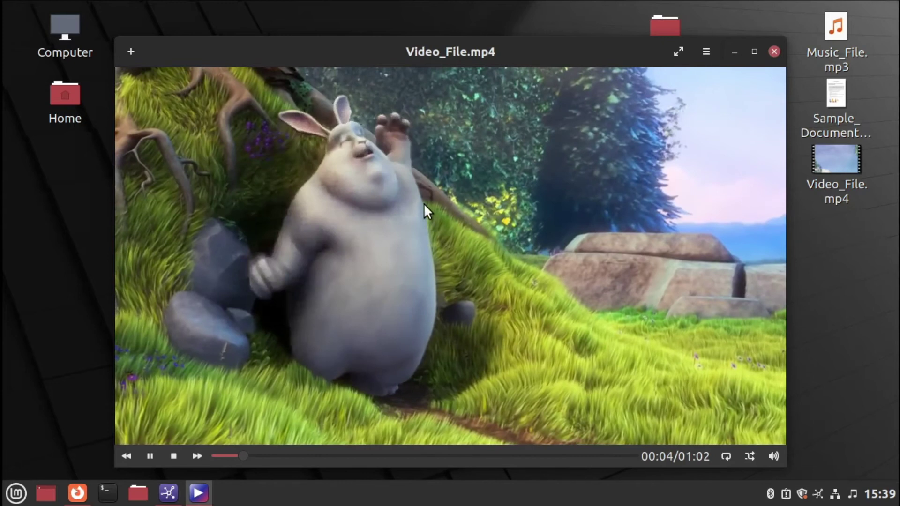
pyautogui.click(774, 51)
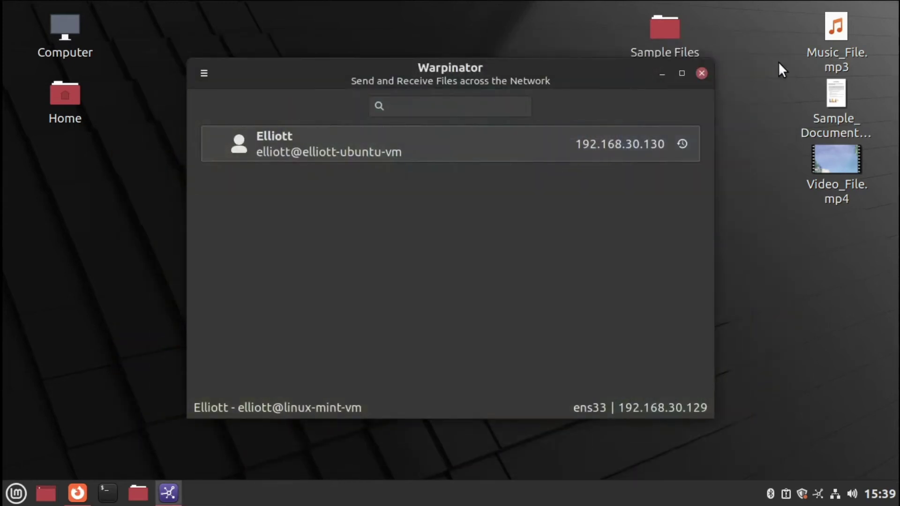
pyautogui.doubleClick(837, 109)
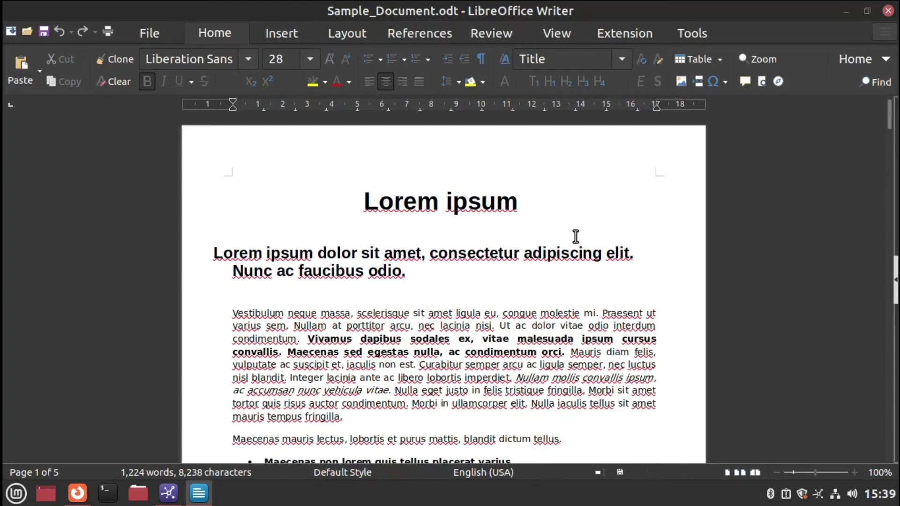
pyautogui.scroll(-6, 580, 241)
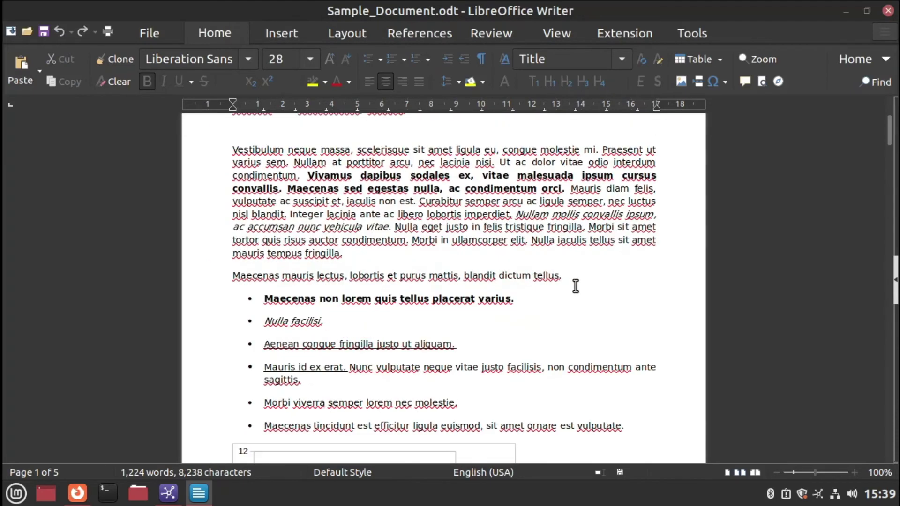
pyautogui.click(888, 14)
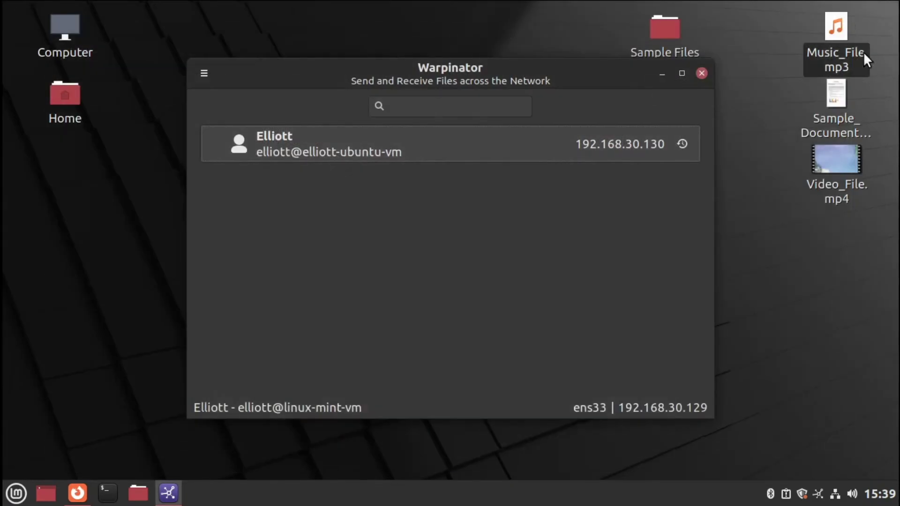
pyautogui.doubleClick(840, 37)
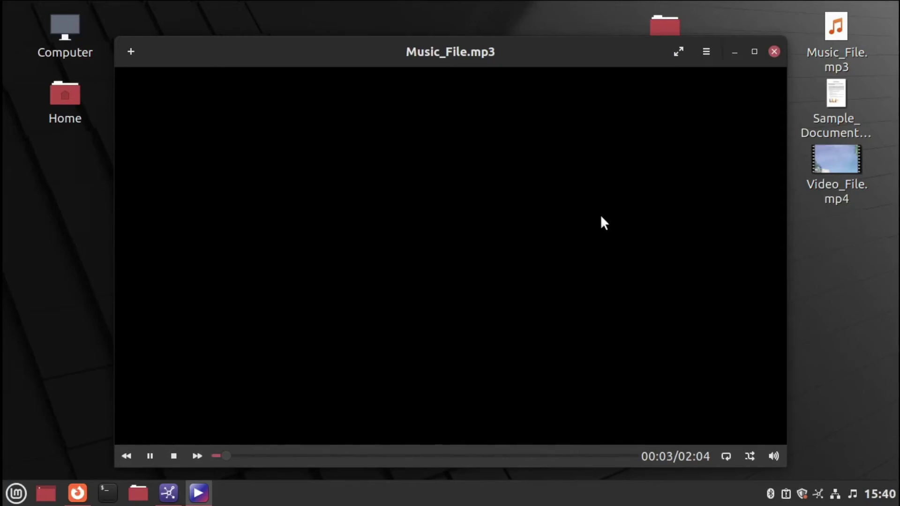
pyautogui.click(773, 51)
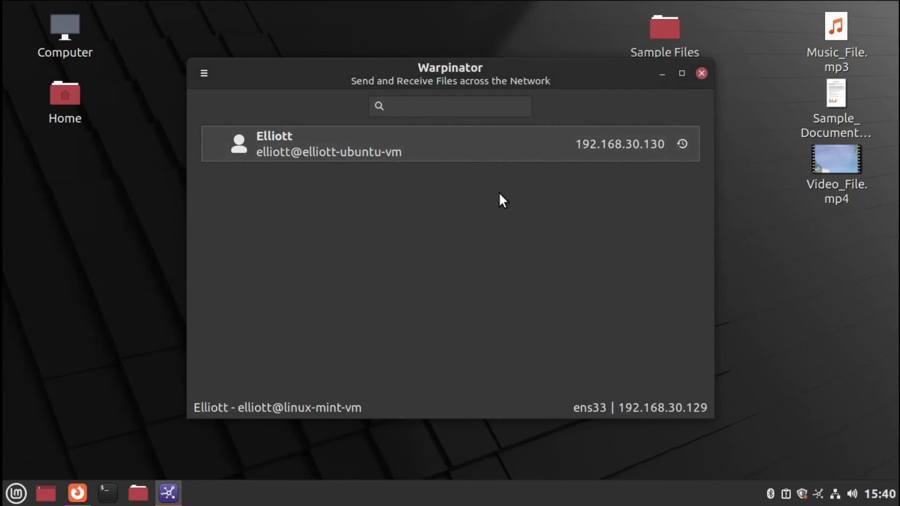
pyautogui.click(453, 144)
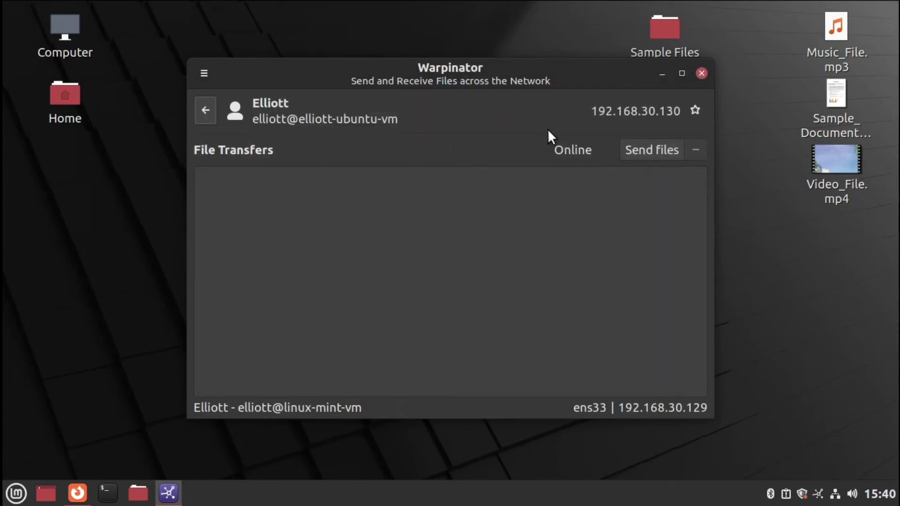
# Step: Browse to Desktop and add the three sample files (12.9 MB) to send, then switch to Ubuntu
pyautogui.click(653, 153)
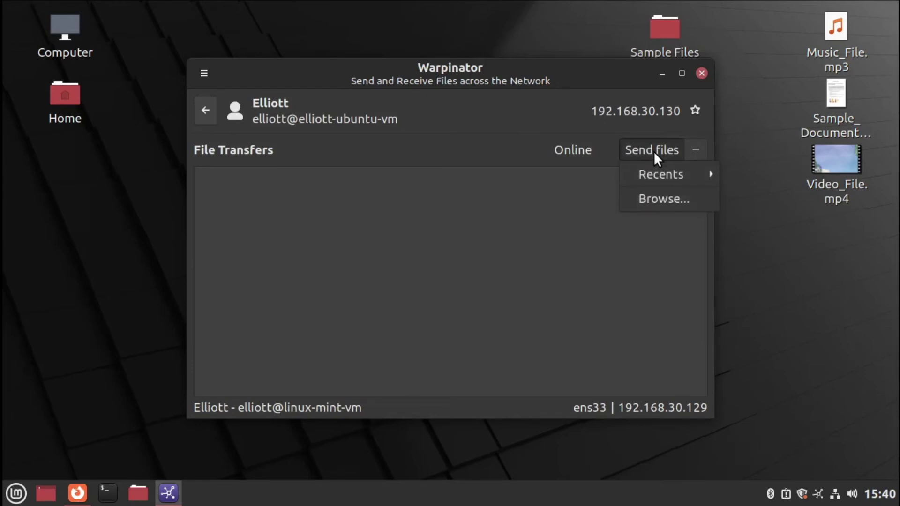
pyautogui.moveTo(656, 174)
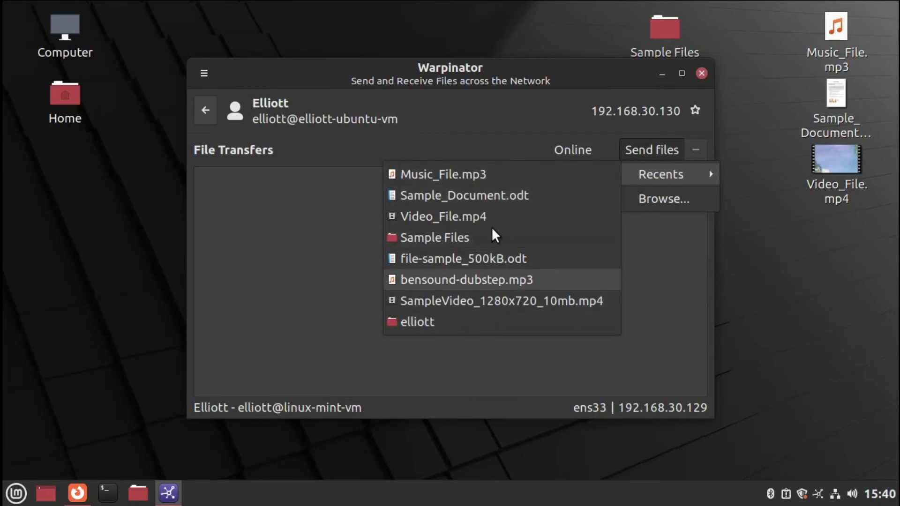
pyautogui.click(655, 199)
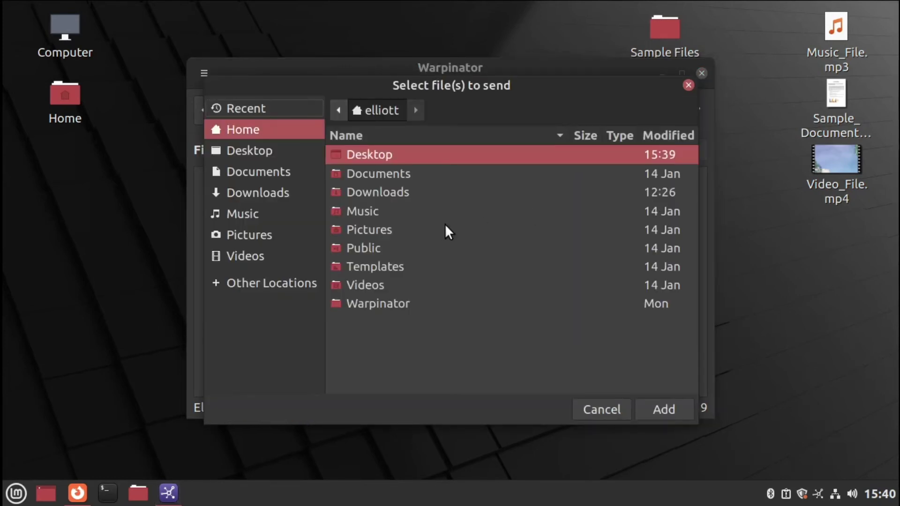
pyautogui.doubleClick(414, 155)
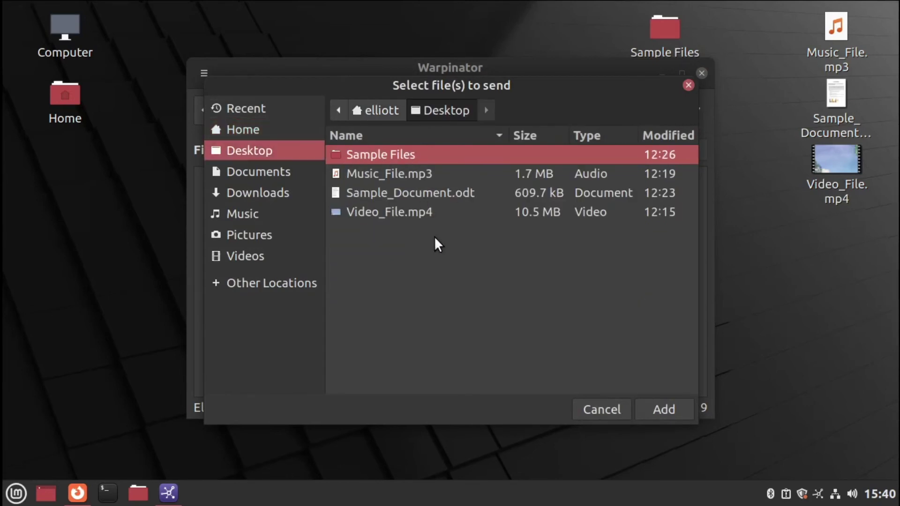
pyautogui.click(420, 213)
pyautogui.keyDown('shift'); pyautogui.click(428, 175); pyautogui.keyUp('shift')
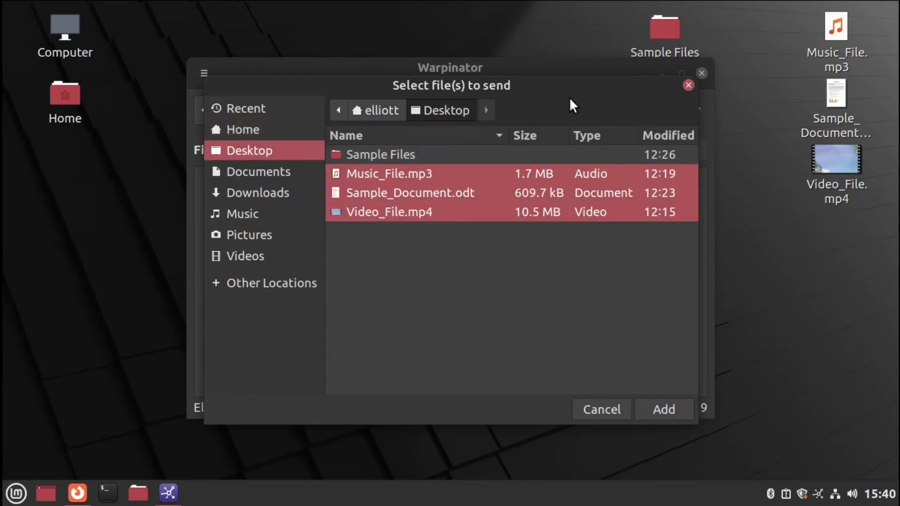
pyautogui.click(687, 85)
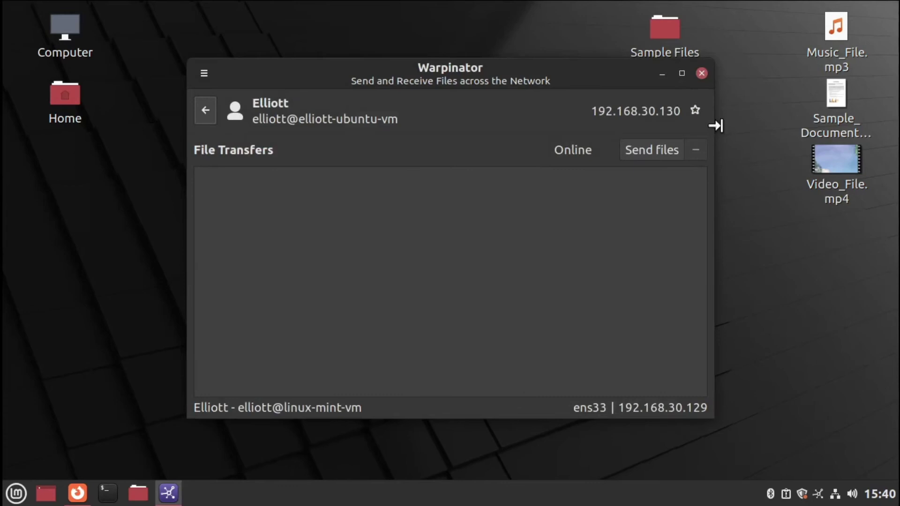
pyautogui.moveTo(796, 215); pyautogui.dragTo(386, 243)
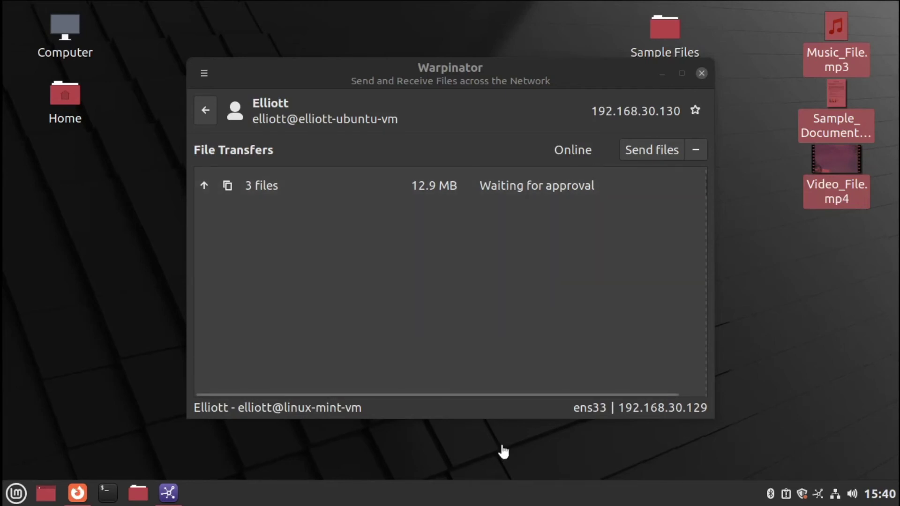
pyautogui.hotkey('alt', 'Tab')
pyautogui.hotkey('alt', 'Tab')
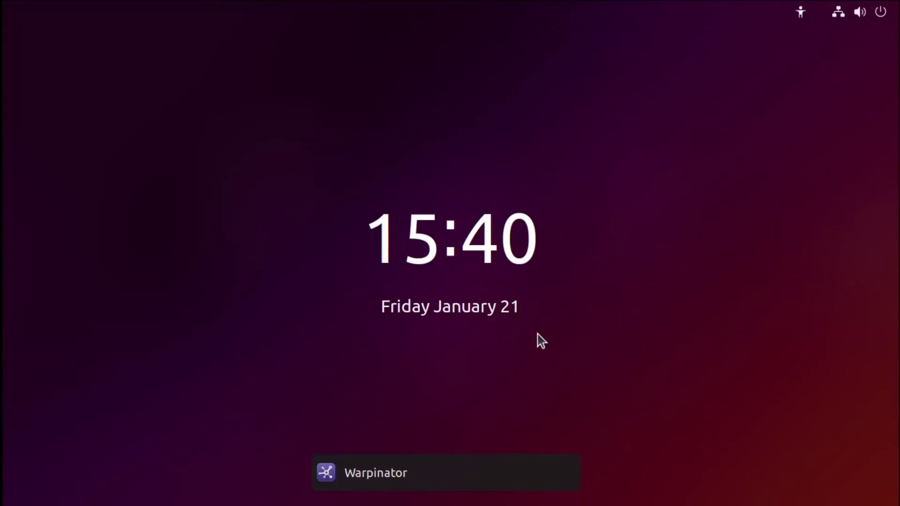
# Step: Unlock the Ubuntu session with the account password and accept the incoming 3-file, 12.9 MB transfer
pyautogui.click(537, 335)
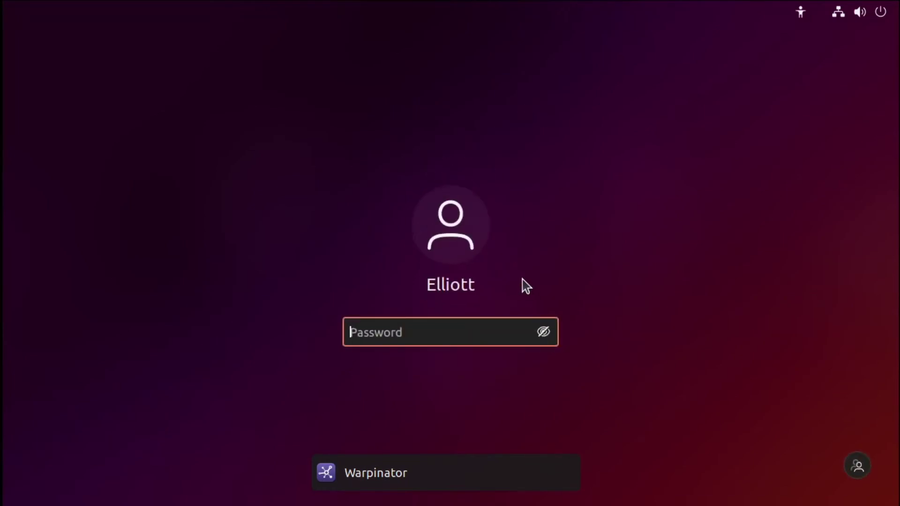
pyautogui.write('********')
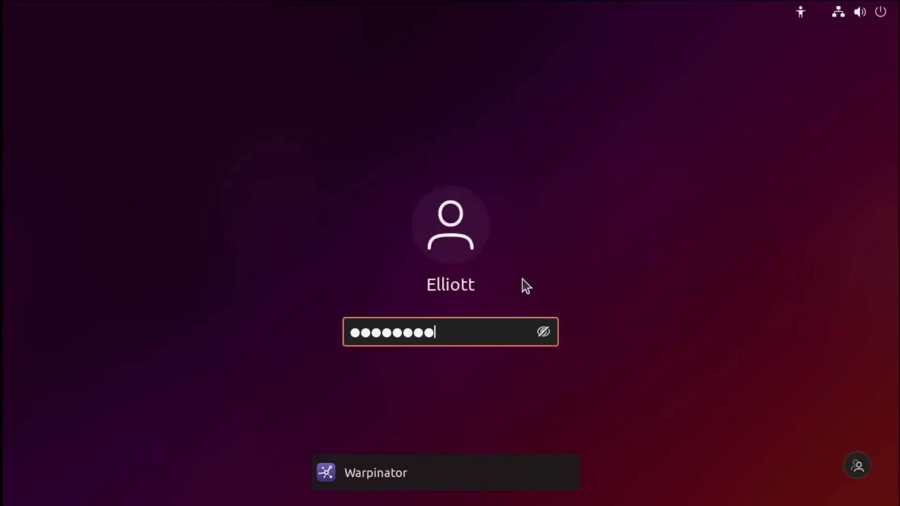
pyautogui.write('*****')
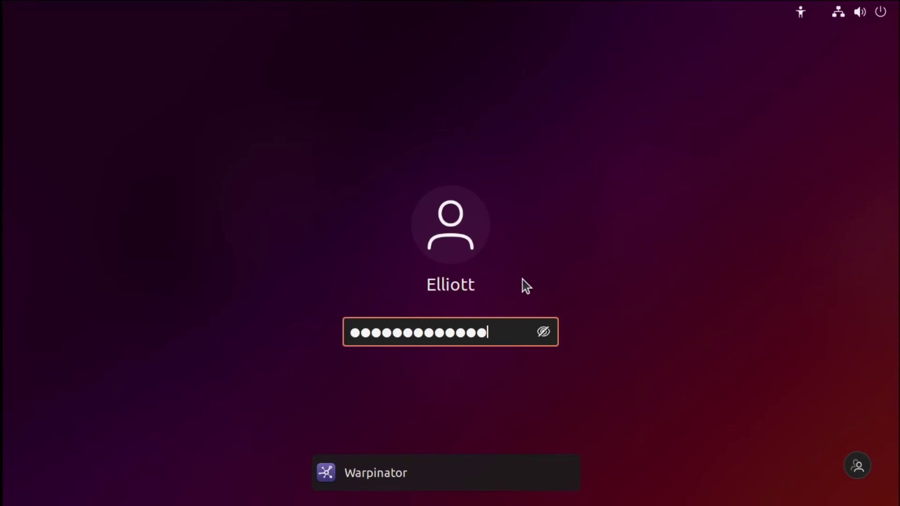
pyautogui.press('Return')
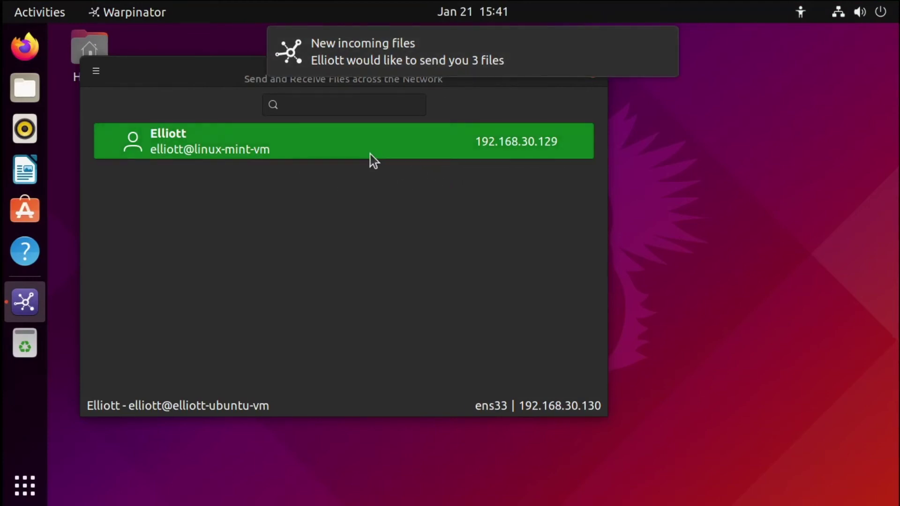
pyautogui.click(366, 138)
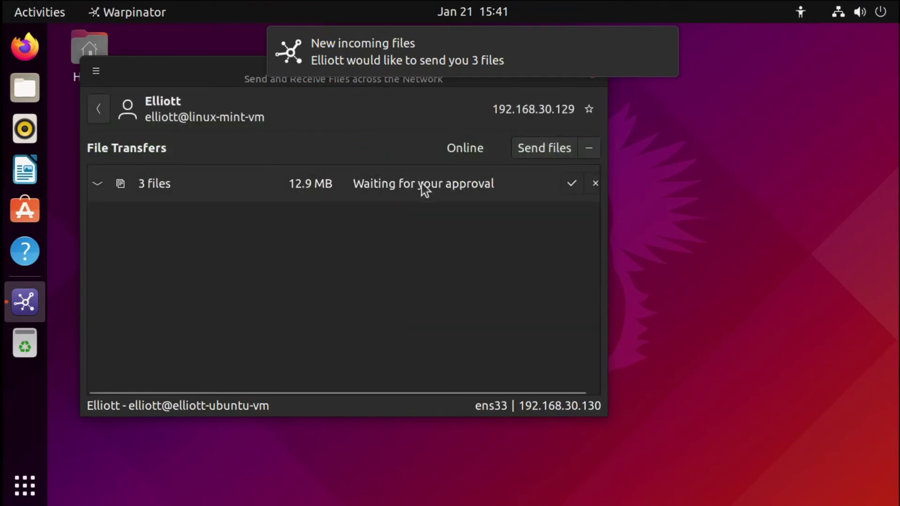
pyautogui.click(571, 184)
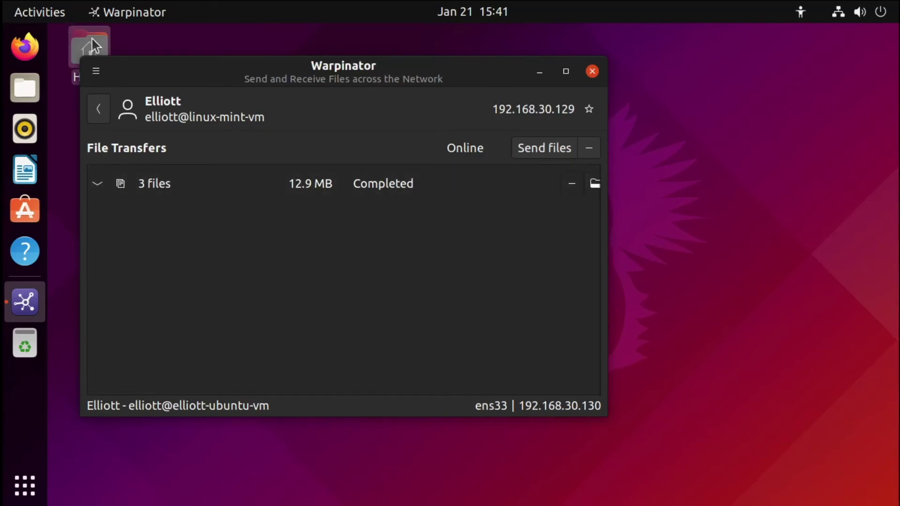
pyautogui.click(80, 43)
pyautogui.doubleClick(83, 50)
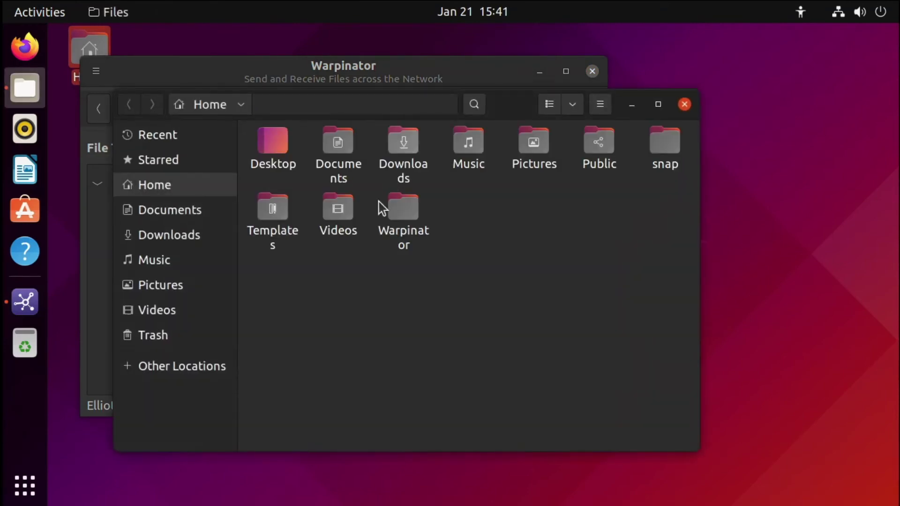
pyautogui.doubleClick(402, 214)
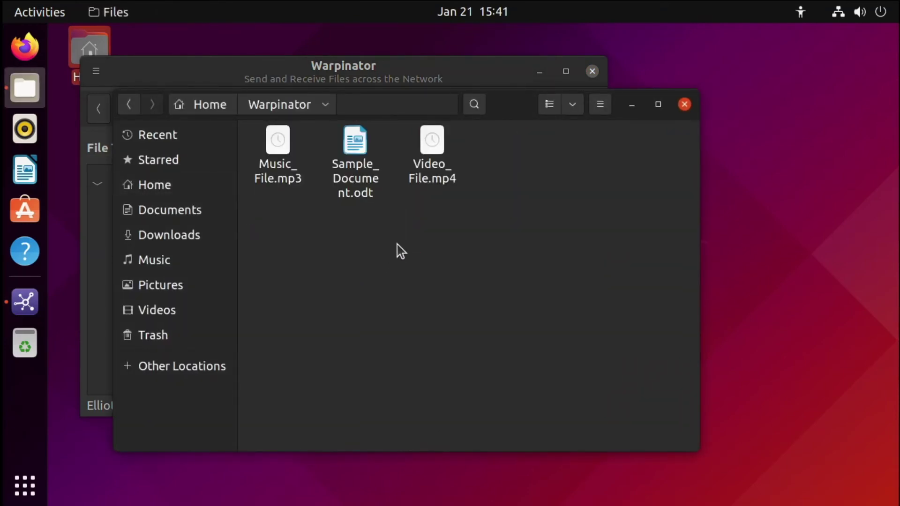
pyautogui.doubleClick(431, 145)
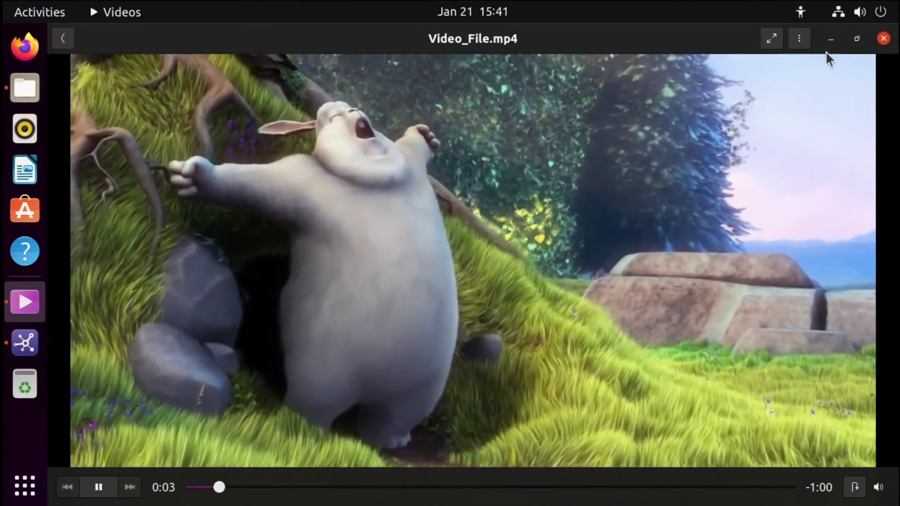
pyautogui.click(883, 39)
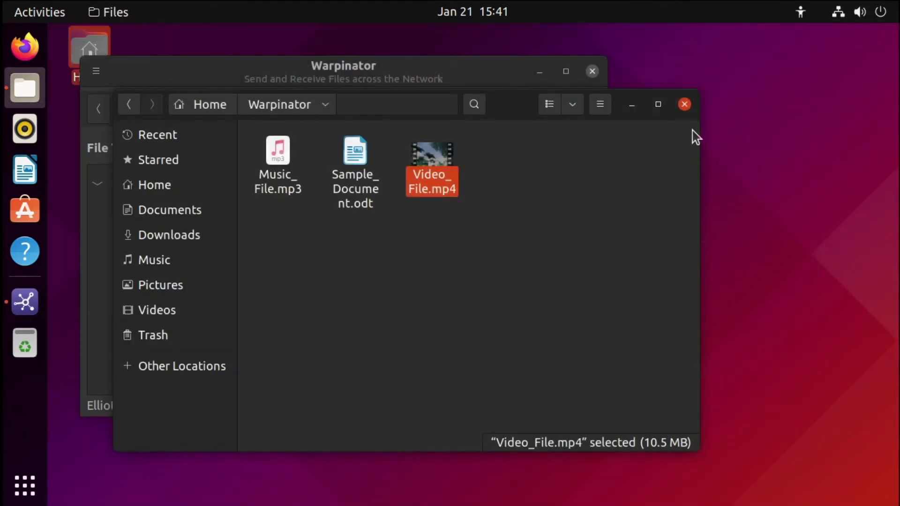
pyautogui.click(684, 104)
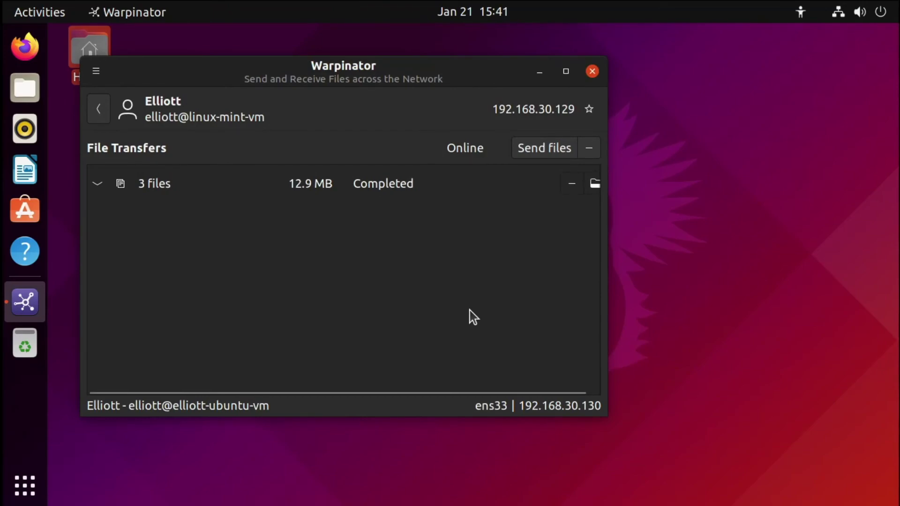
# Step: On Mint, check the Sample Files folder's contents and drag it onto Warpinator's transfer list
pyautogui.hotkey('alt', 'Tab')
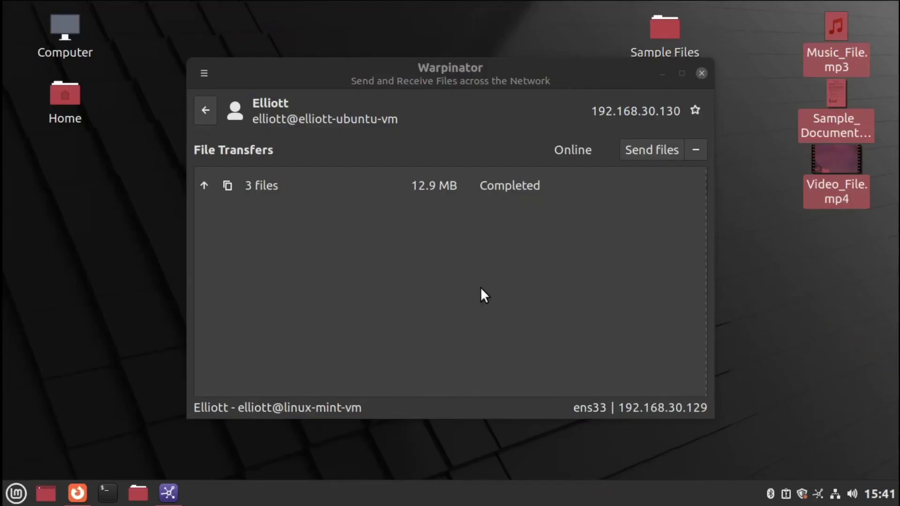
pyautogui.click(658, 29)
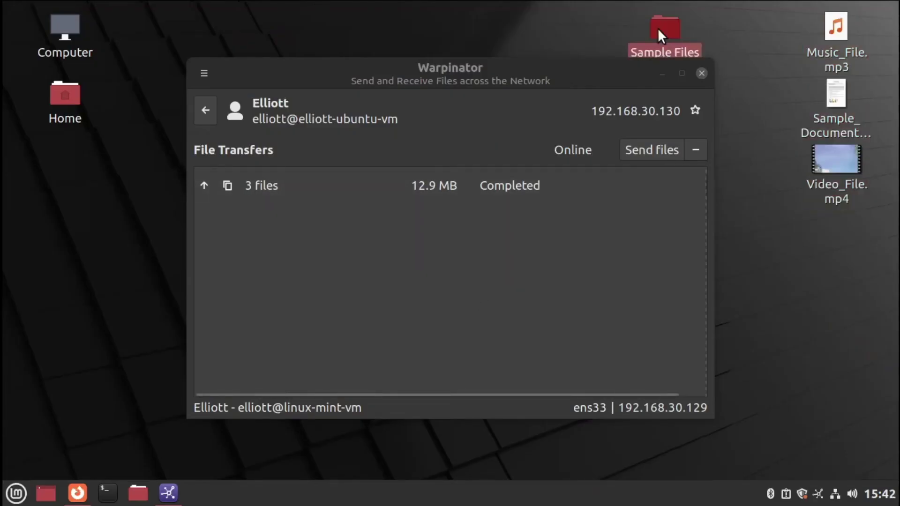
pyautogui.doubleClick(657, 27)
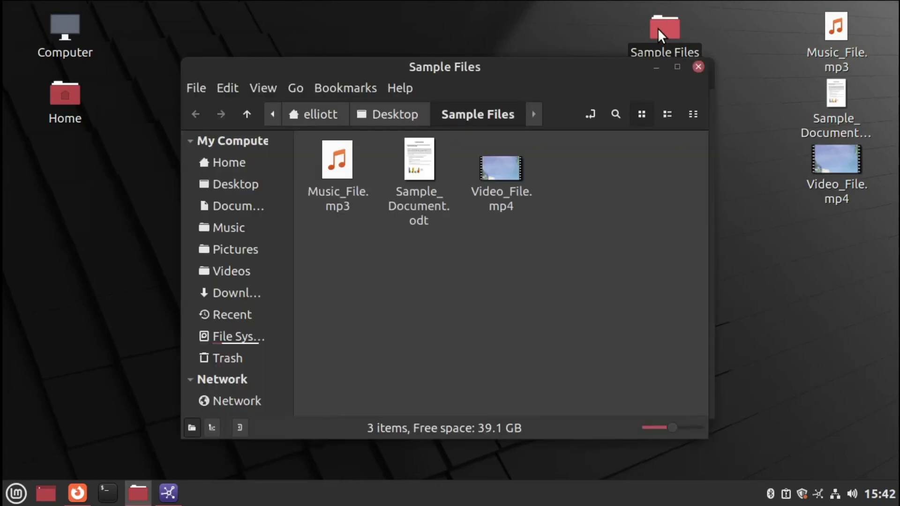
pyautogui.click(697, 67)
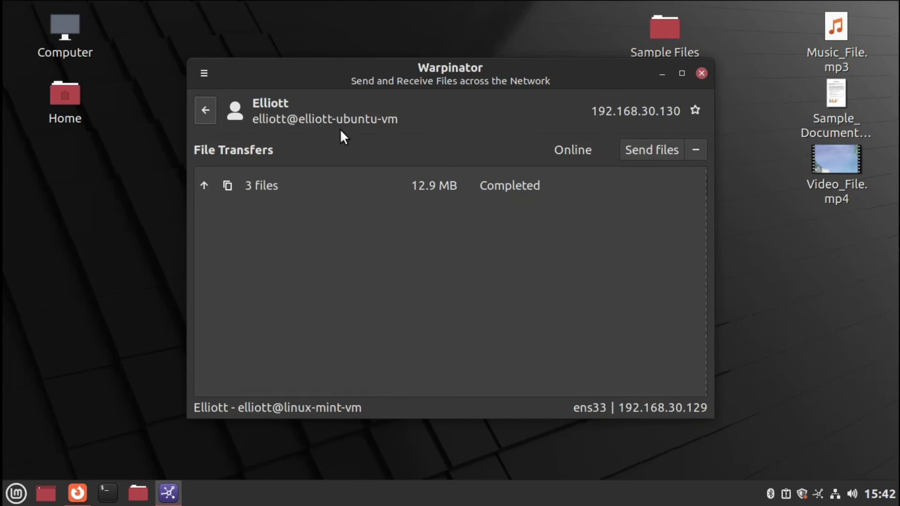
pyautogui.moveTo(670, 31); pyautogui.dragTo(390, 282)
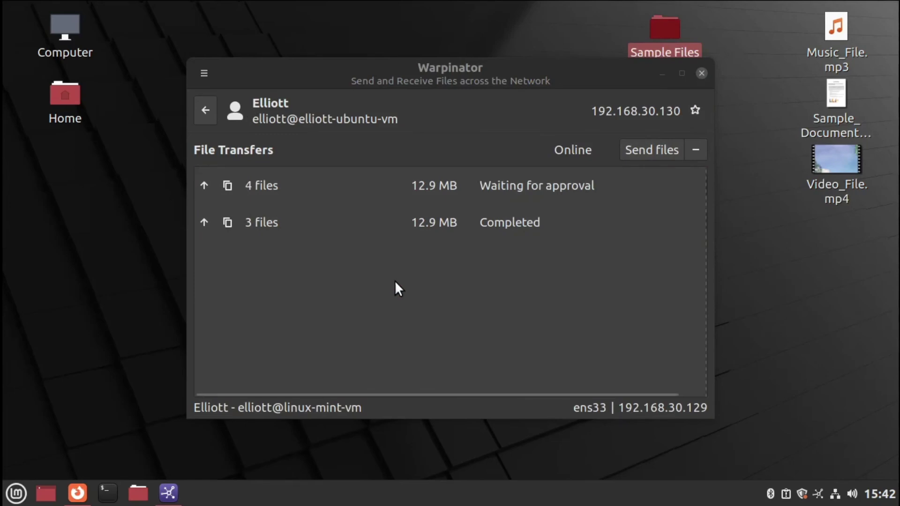
pyautogui.hotkey('alt', 'Tab')
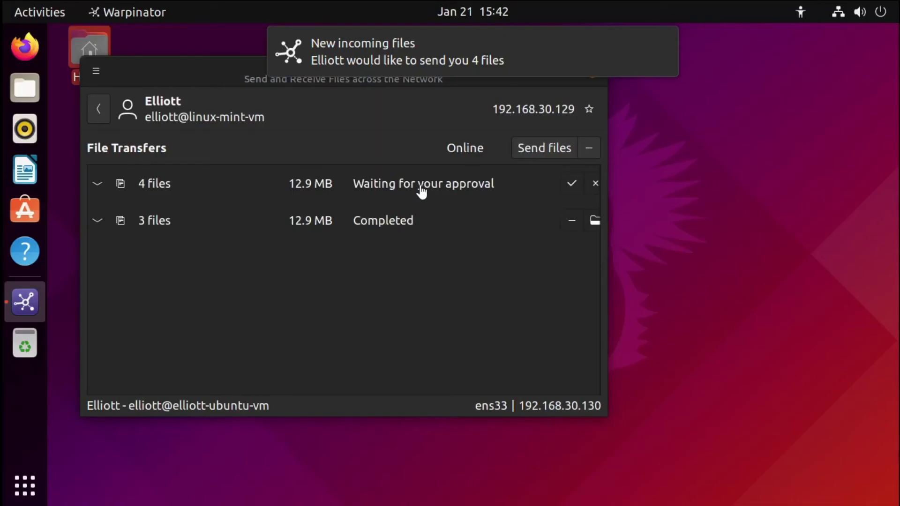
# Step: Dismiss the notification, accept the 4-file transfer, and check Sample Files in Home > Warpinator
pyautogui.click(446, 57)
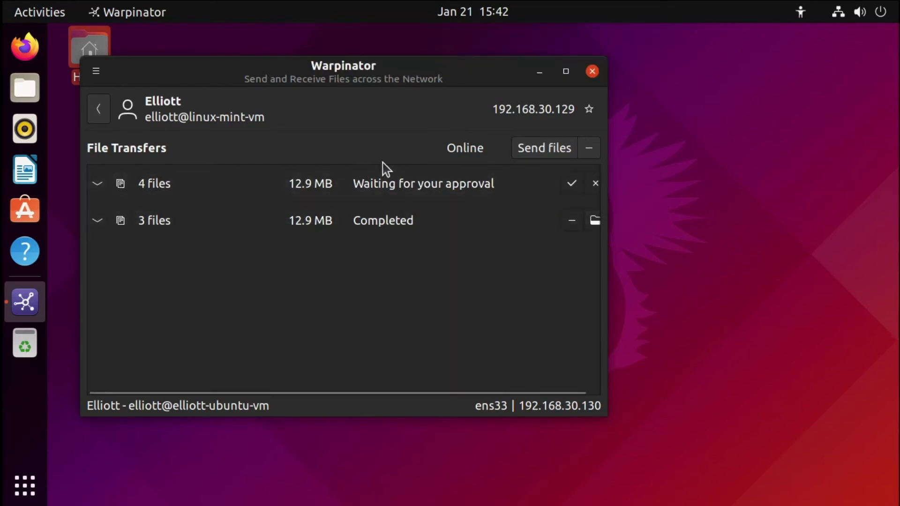
pyautogui.click(571, 187)
pyautogui.doubleClick(109, 39)
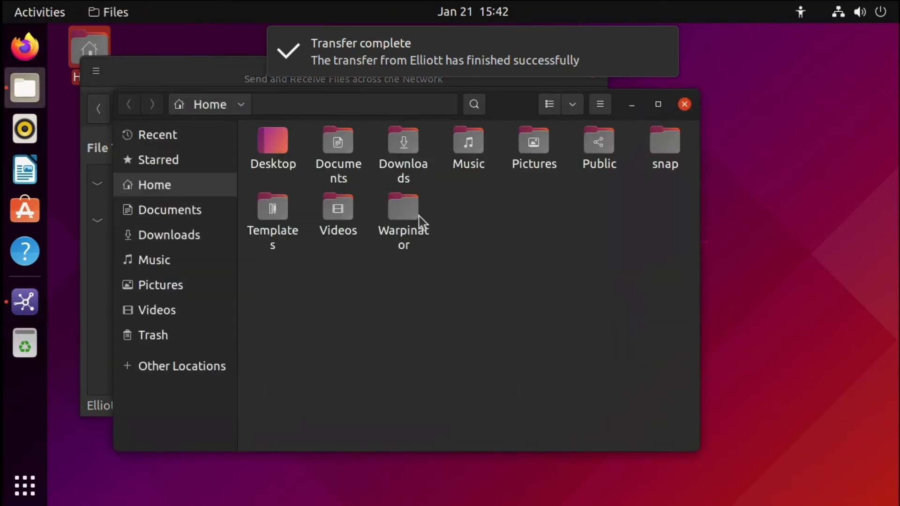
pyautogui.doubleClick(416, 218)
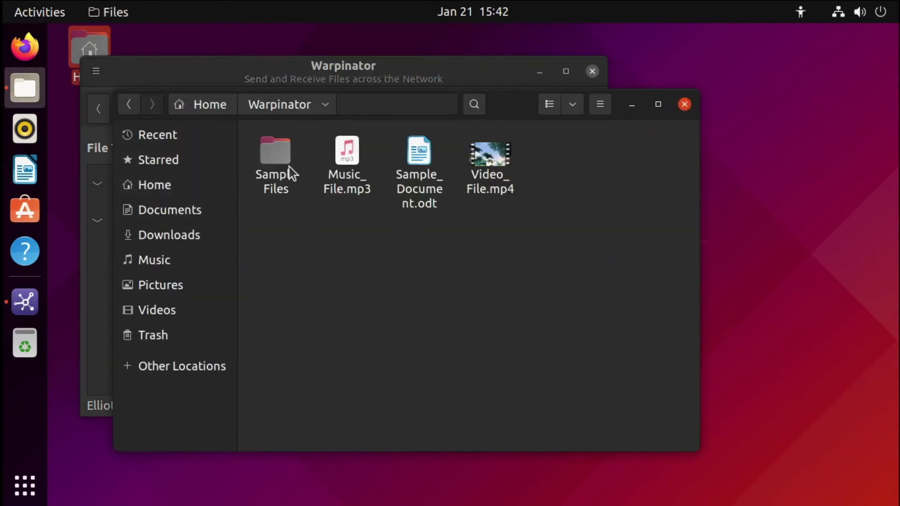
pyautogui.click(276, 154)
pyautogui.click(337, 266)
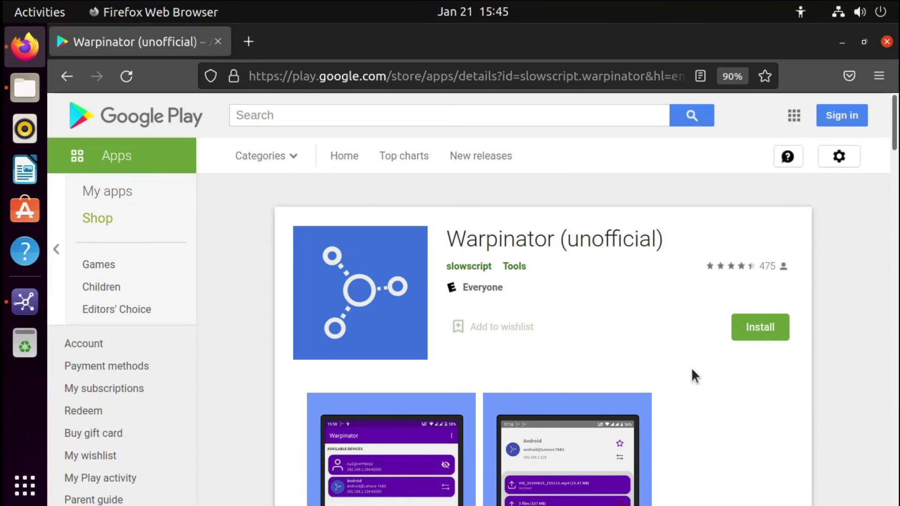
# Step: Scroll down through the Warpinator (unofficial) Google Play listing and back to the top
pyautogui.scroll(-4, 688, 370)
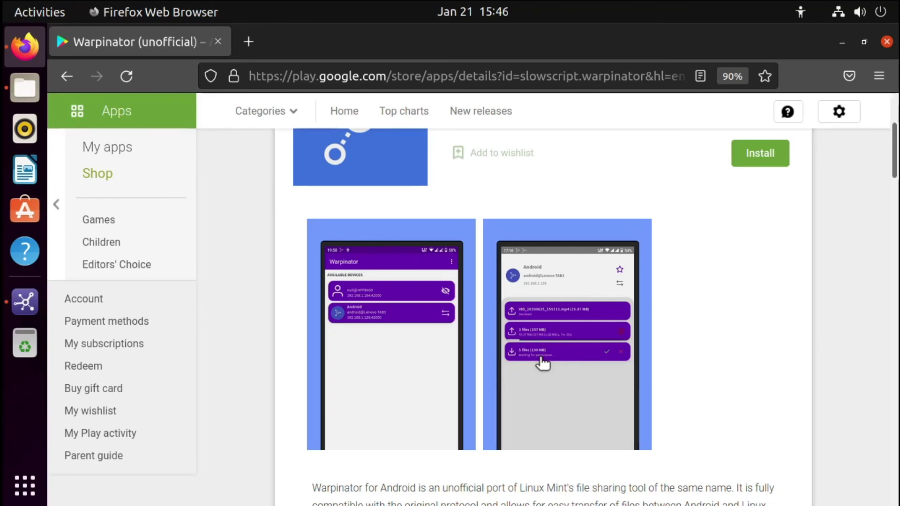
pyautogui.scroll(4, 654, 357)
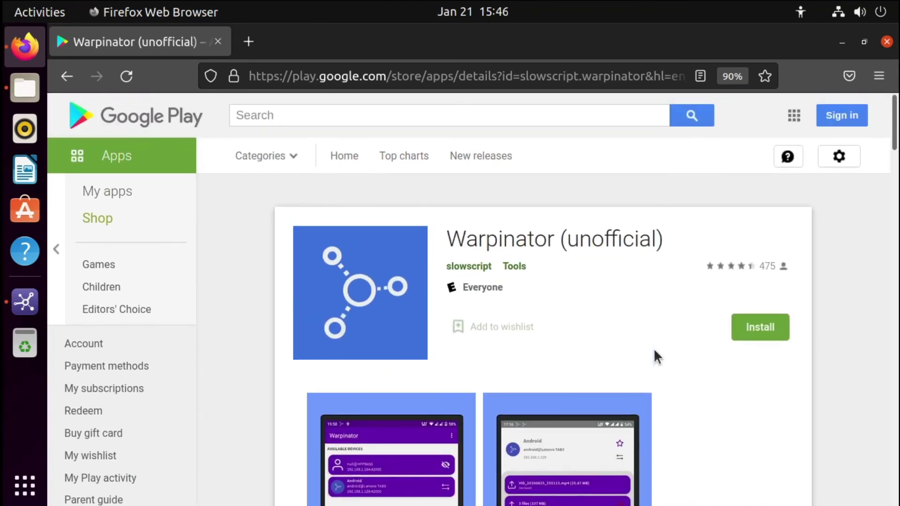